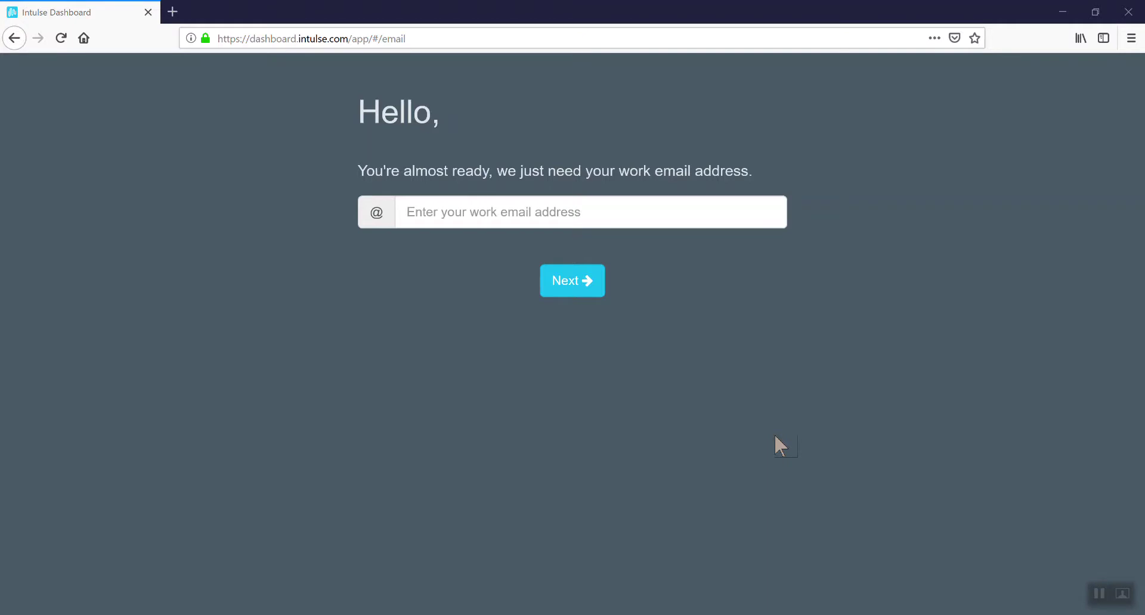
Step: Submit the work email address on the dashboard sign-in page and switch to the already signed-in dashboard window
{"action": "left_click", "coordinate": [636, 212]}
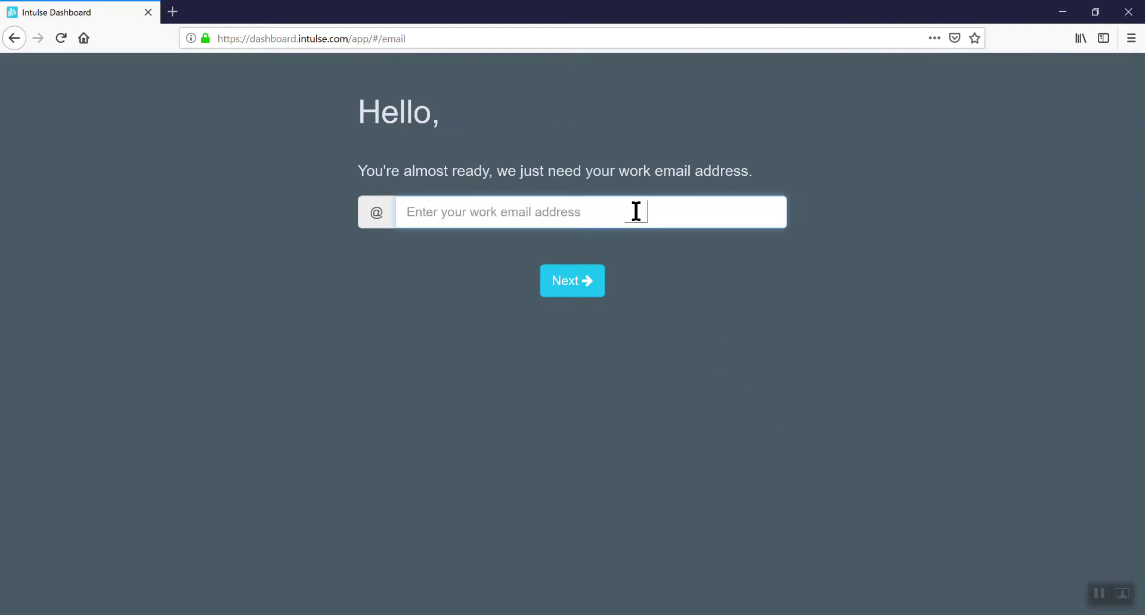
{"action": "key", "text": "ctrl+v"}
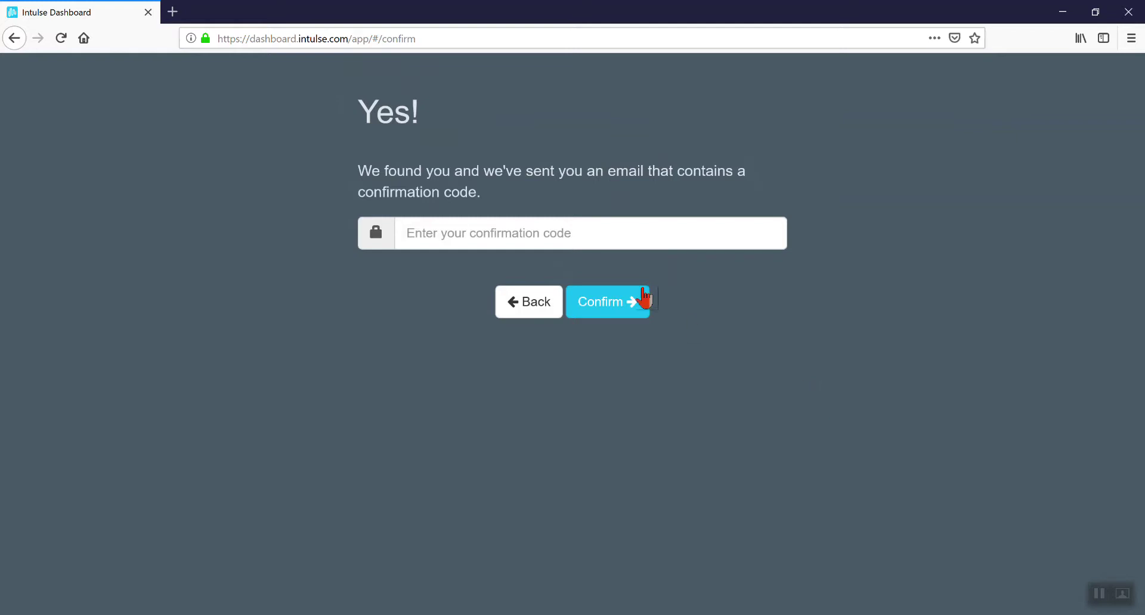
{"action": "left_click", "coordinate": [578, 236]}
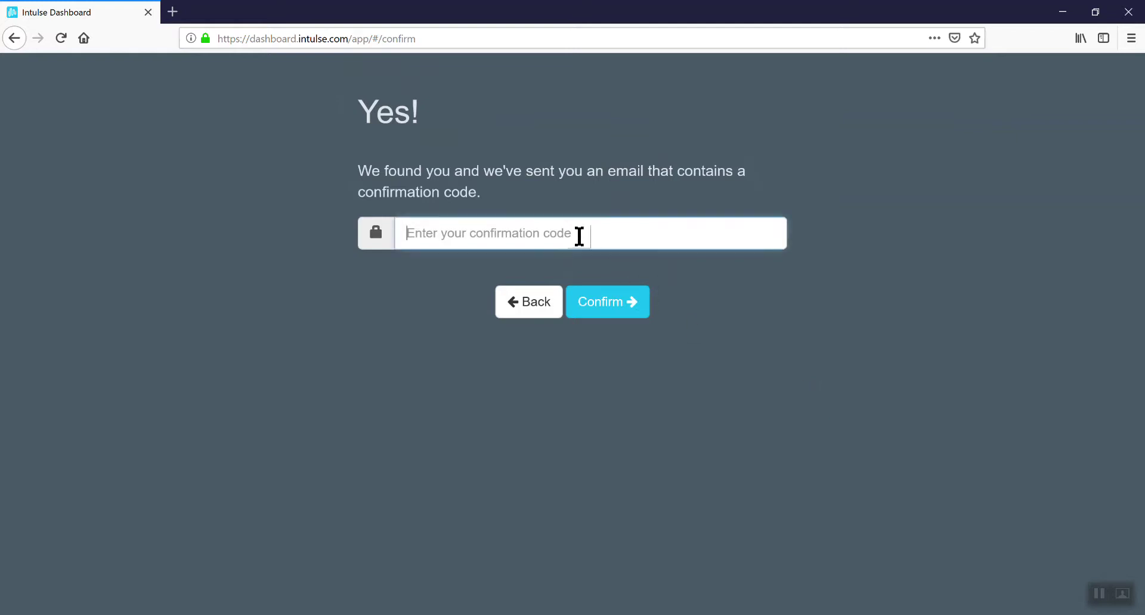
{"action": "left_click", "coordinate": [1065, 14]}
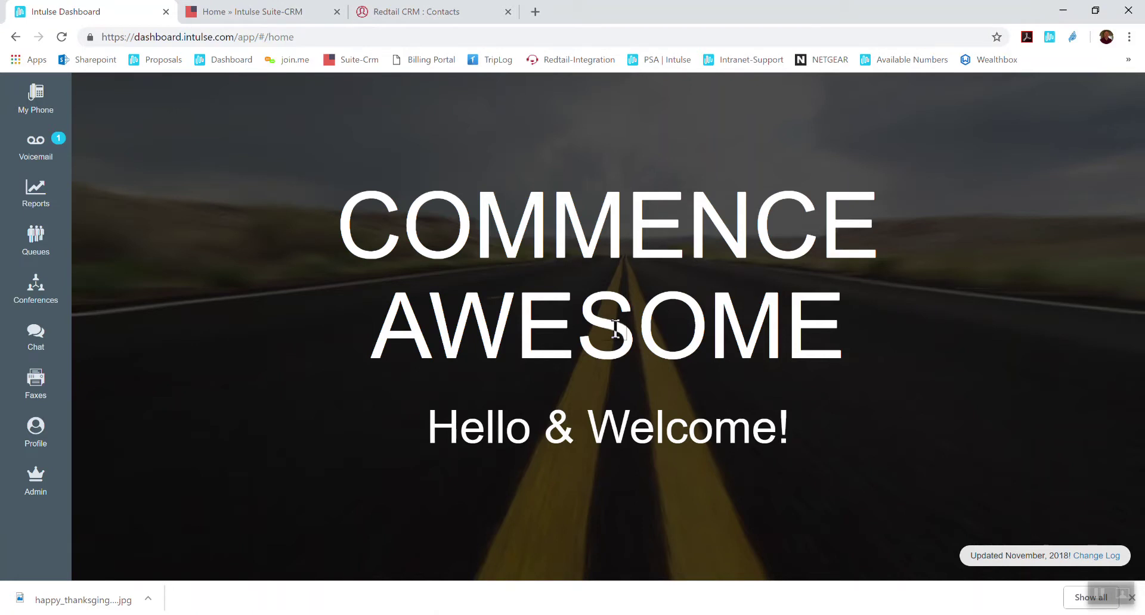
Step: Review the release notes in the Change Log and close it
{"action": "left_click", "coordinate": [1094, 557]}
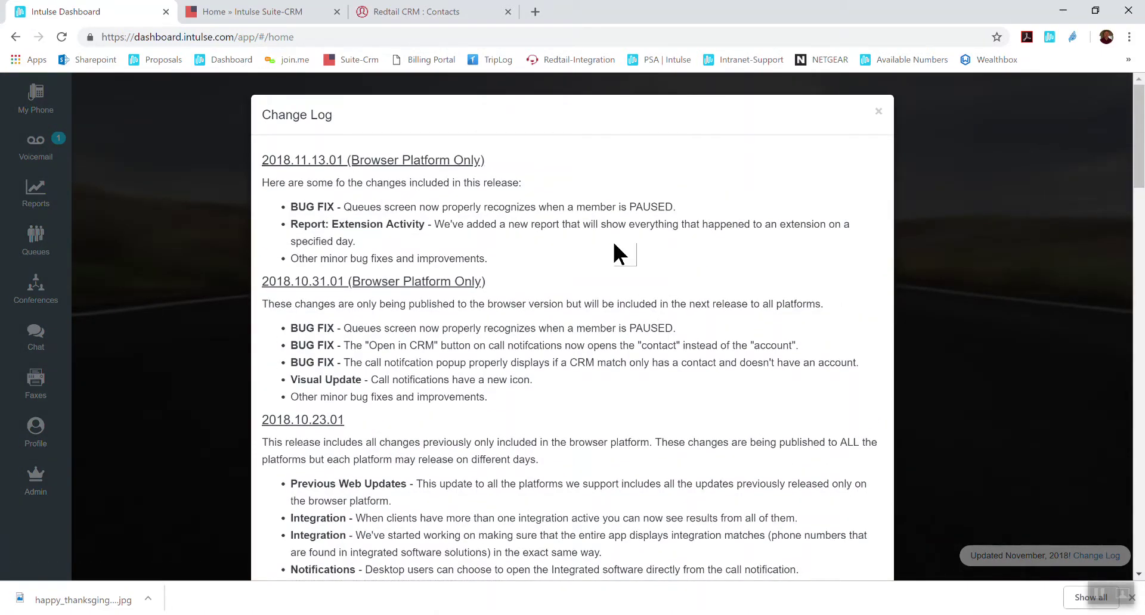
{"action": "scroll", "coordinate": [620, 255], "scroll_direction": "down", "scroll_amount": 2}
{"action": "scroll", "coordinate": [620, 254], "scroll_direction": "up", "scroll_amount": 2}
{"action": "left_click", "coordinate": [879, 113]}
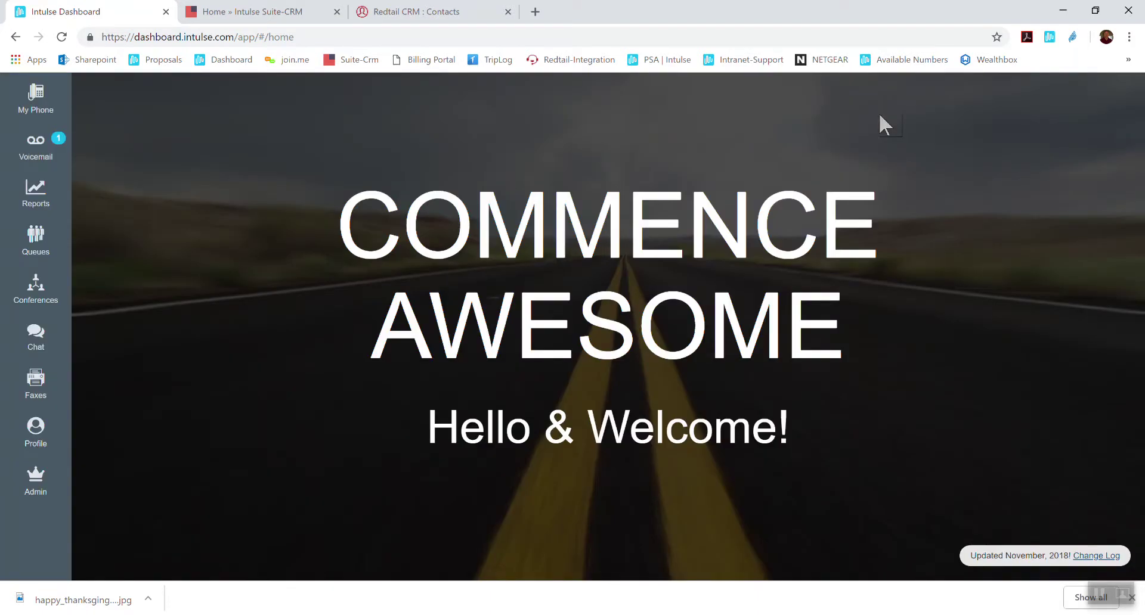
Step: Go to My Phone and view the list of extensions that can be monitored, leaving the selection as is
{"action": "left_click", "coordinate": [42, 113]}
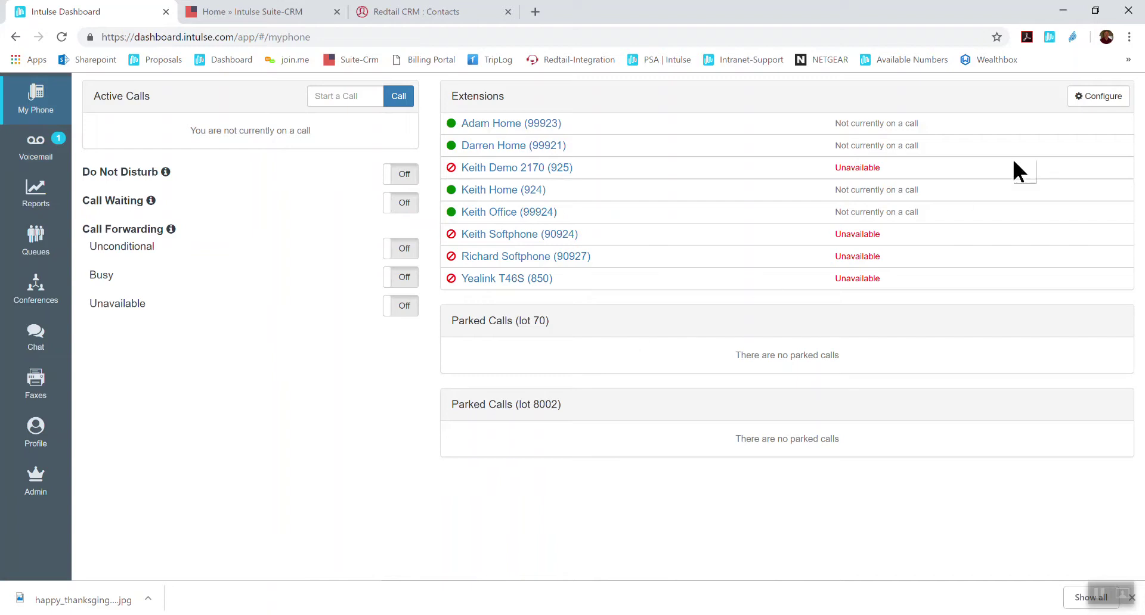
{"action": "left_click", "coordinate": [1095, 103]}
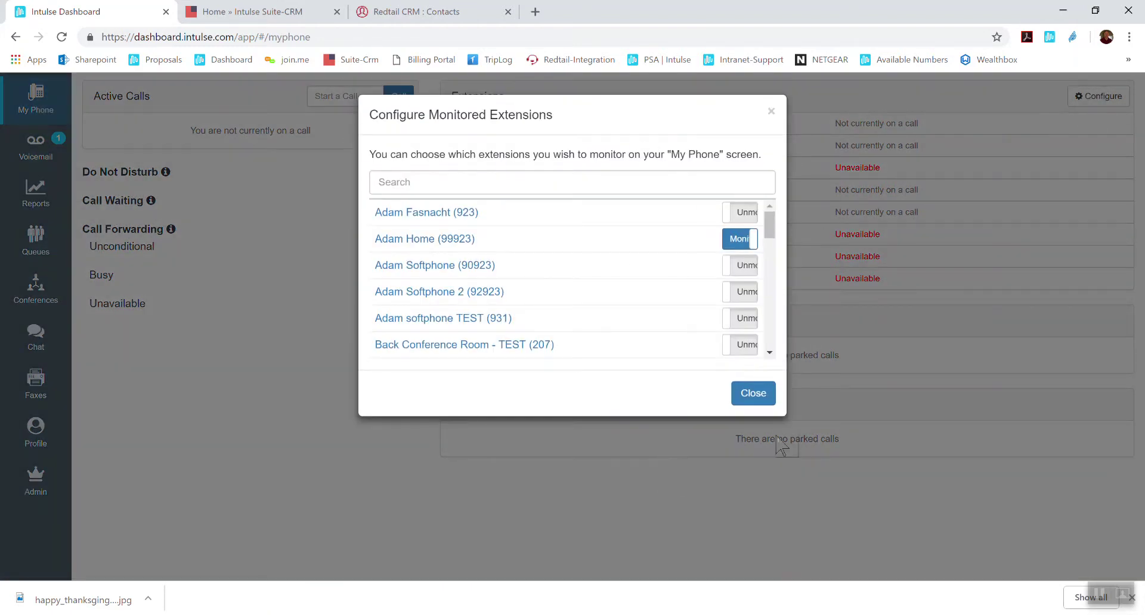
{"action": "left_click", "coordinate": [750, 400]}
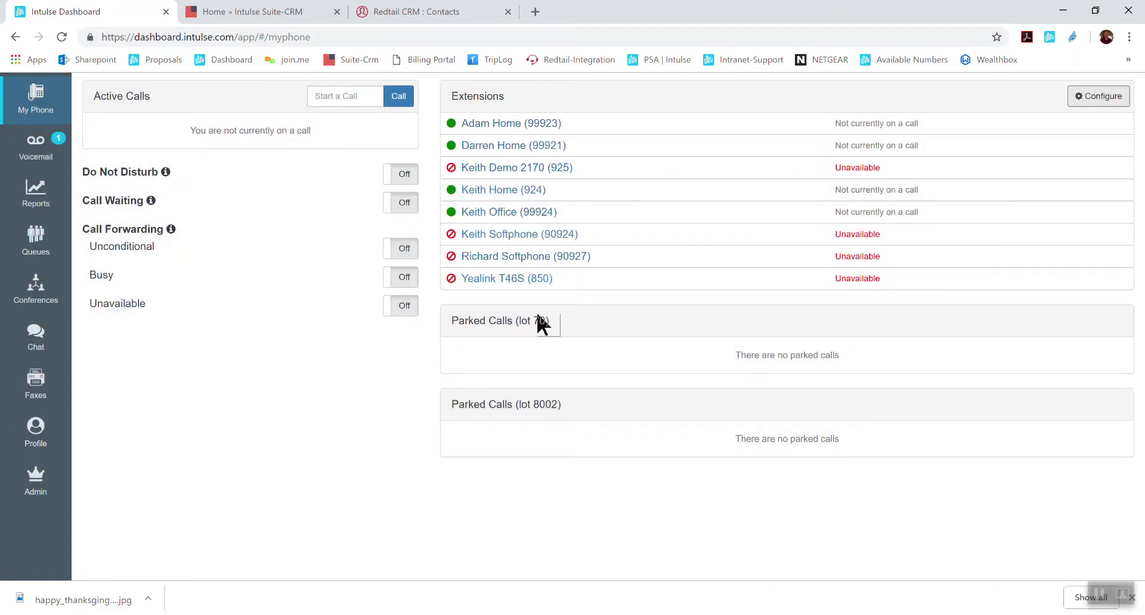
Step: Switch Do Not Disturb on and off, and try Unconditional call forwarding without a target before turning it off
{"action": "left_click", "coordinate": [406, 179]}
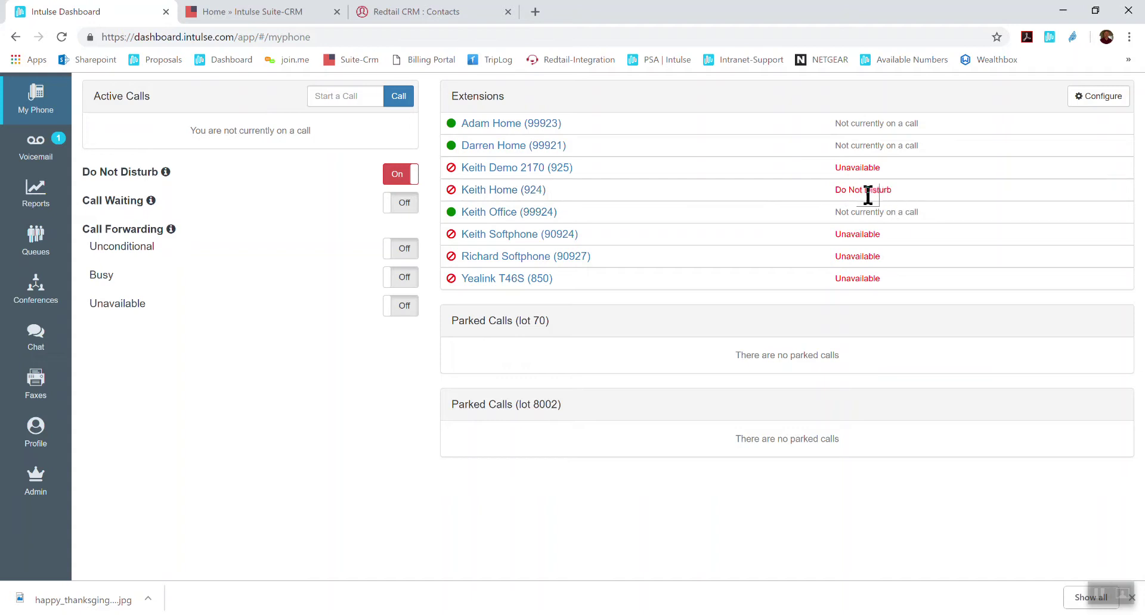
{"action": "left_click", "coordinate": [399, 179]}
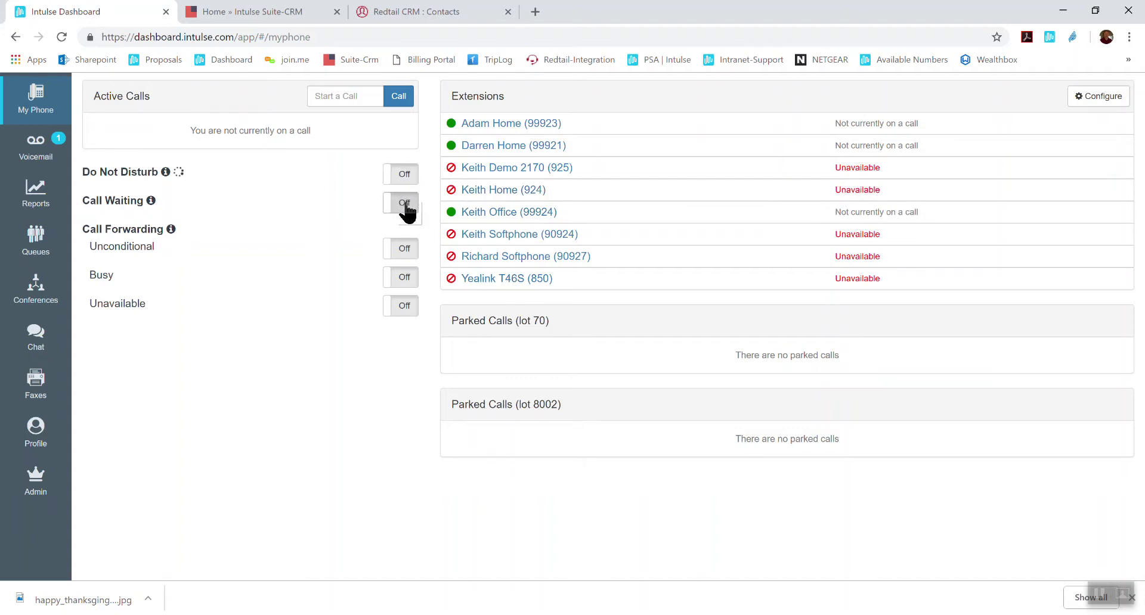
{"action": "left_click", "coordinate": [405, 250]}
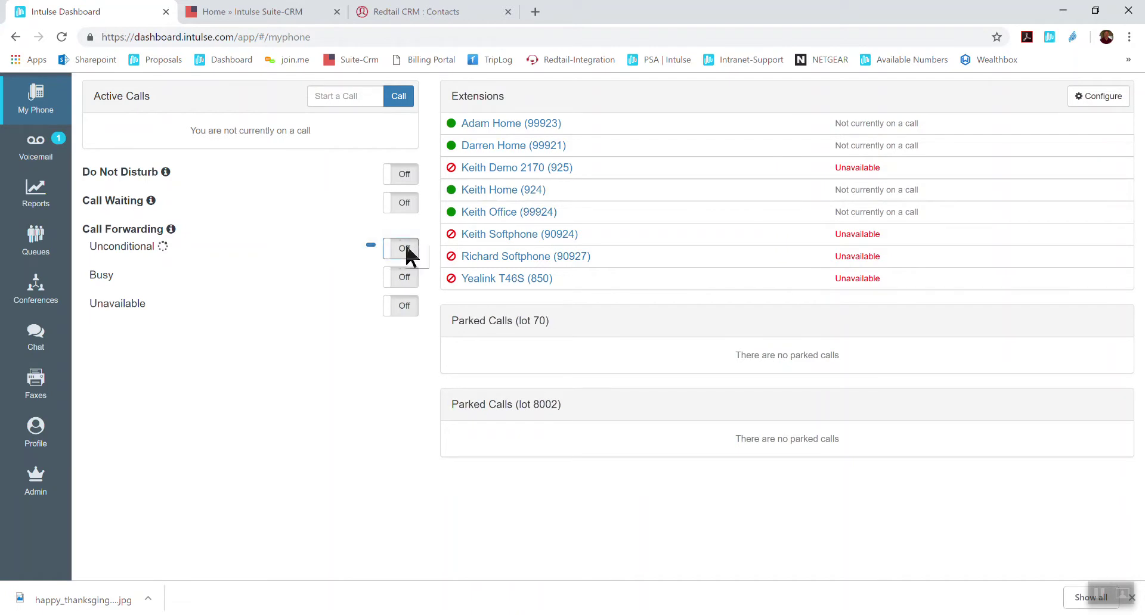
{"action": "left_click", "coordinate": [429, 178]}
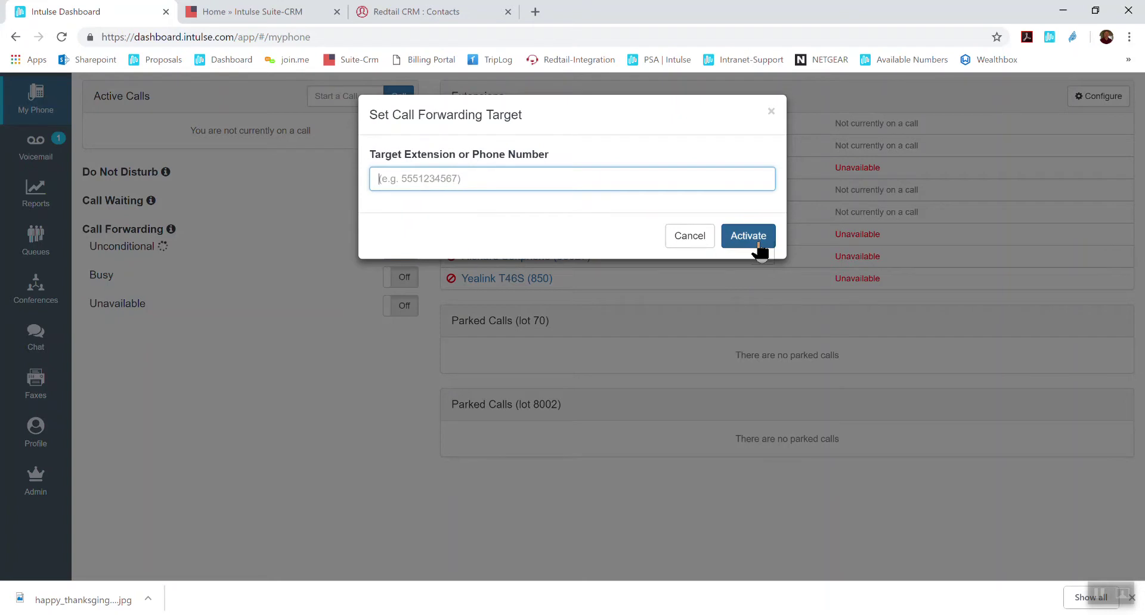
{"action": "left_click", "coordinate": [772, 112]}
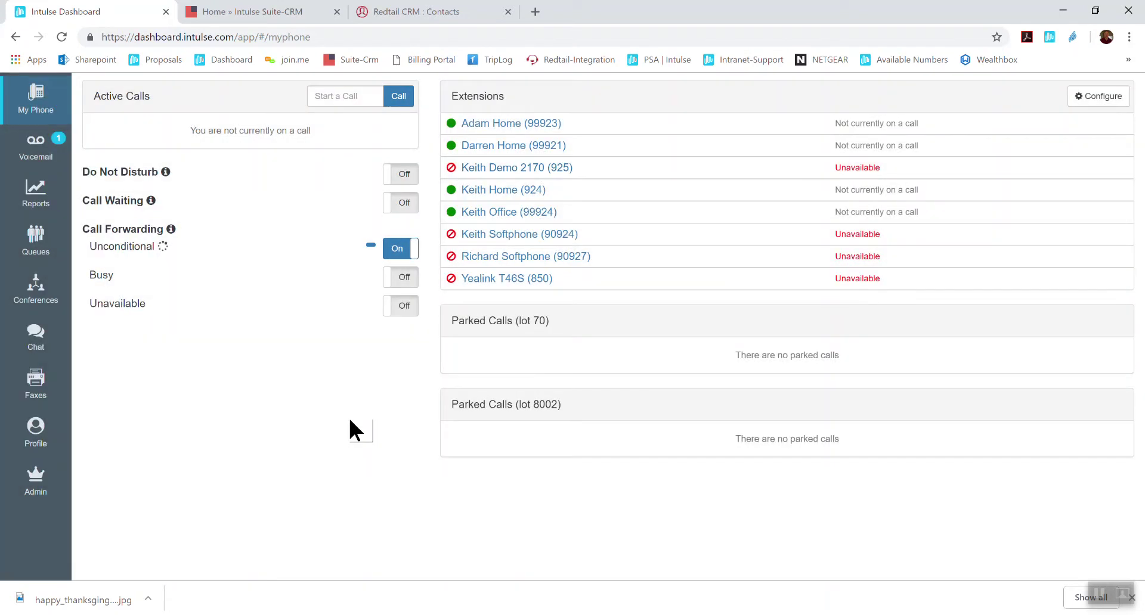
{"action": "left_click", "coordinate": [396, 249]}
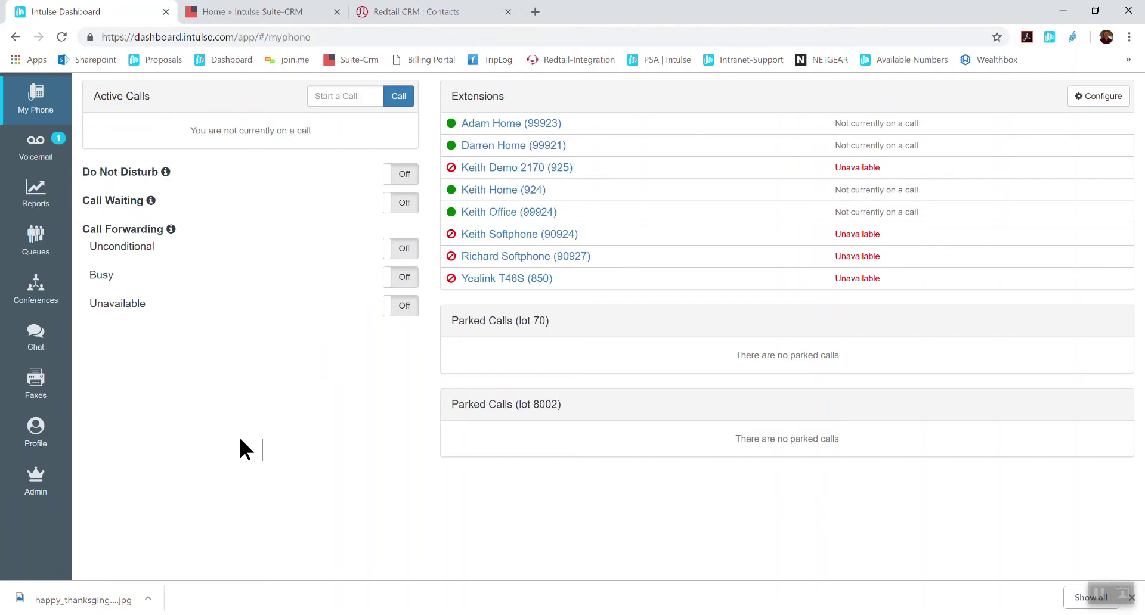
Step: View the Admin options and return to My Phone
{"action": "left_click", "coordinate": [36, 486]}
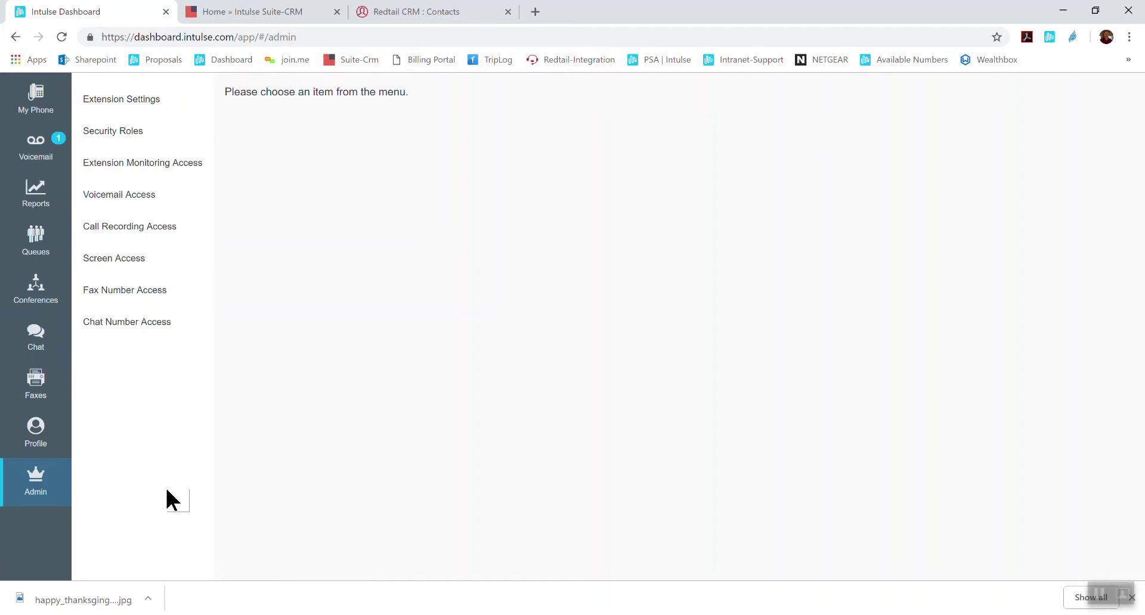
{"action": "left_click", "coordinate": [41, 112]}
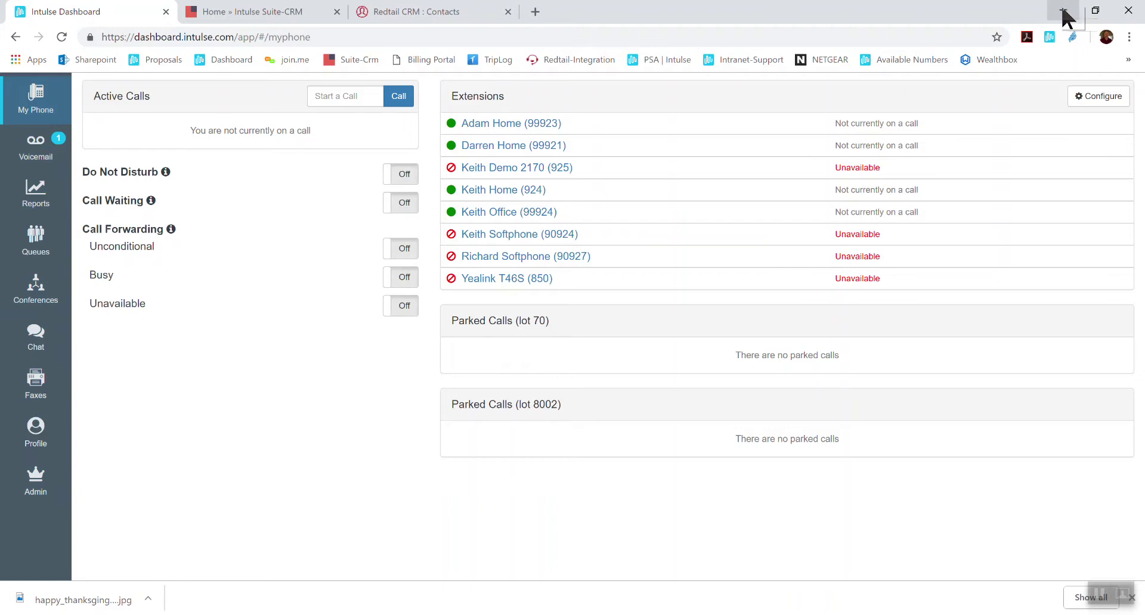
Step: Minimize the browser to the desktop and open the dashboard from the incoming call notification
{"action": "left_click", "coordinate": [1064, 11]}
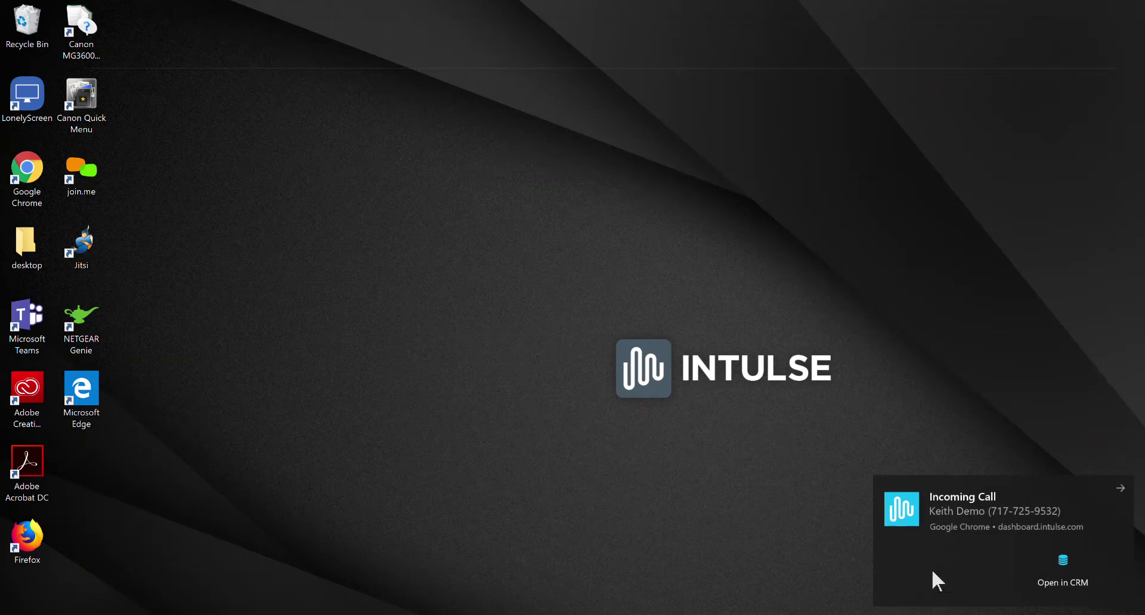
{"action": "left_click", "coordinate": [968, 510]}
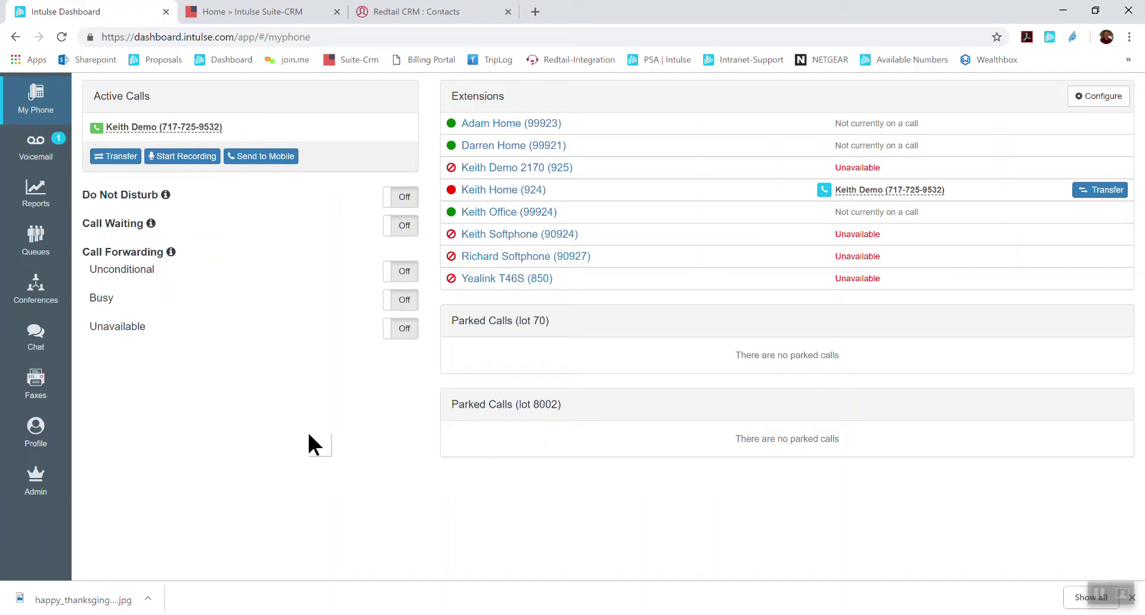
Step: Open the transfer destinations for the active call, disable the Voicemail option, and close without transferring
{"action": "left_click", "coordinate": [119, 158]}
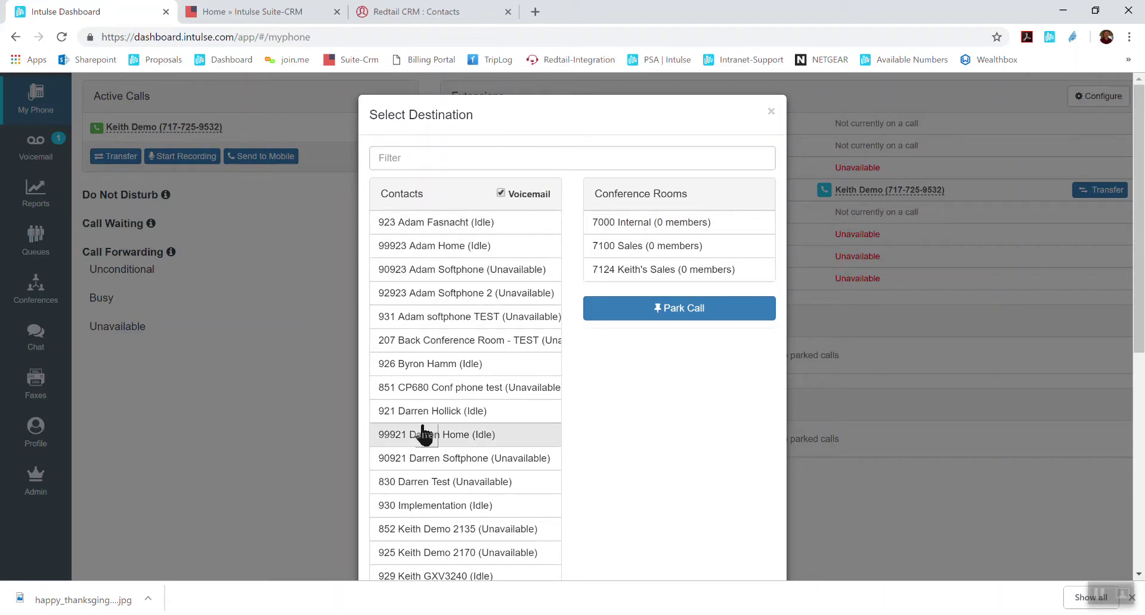
{"action": "left_click", "coordinate": [501, 192]}
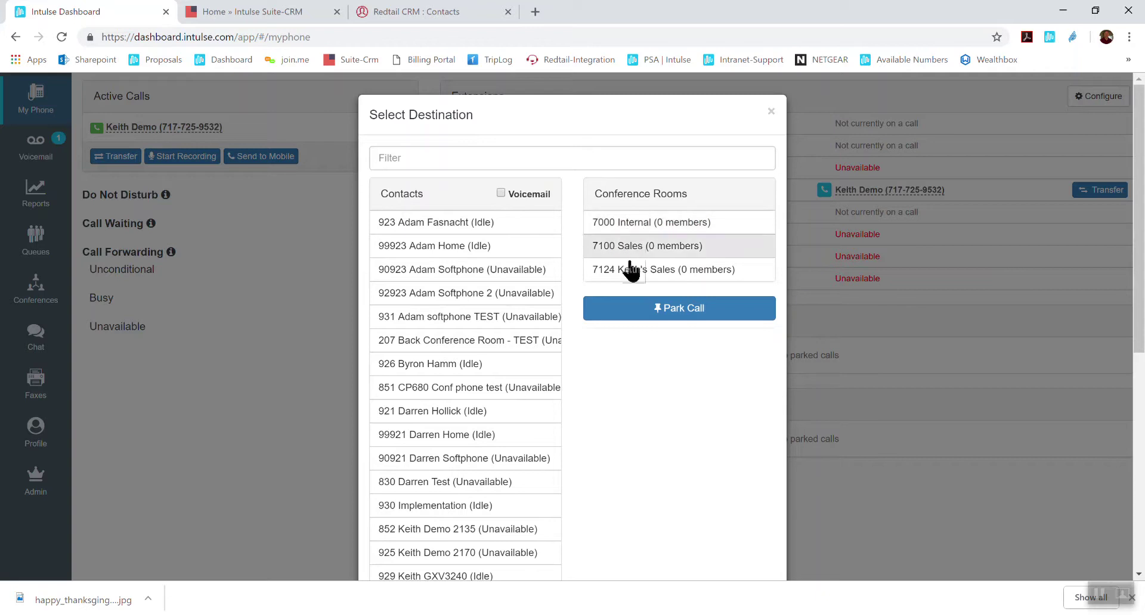
{"action": "left_click", "coordinate": [771, 112]}
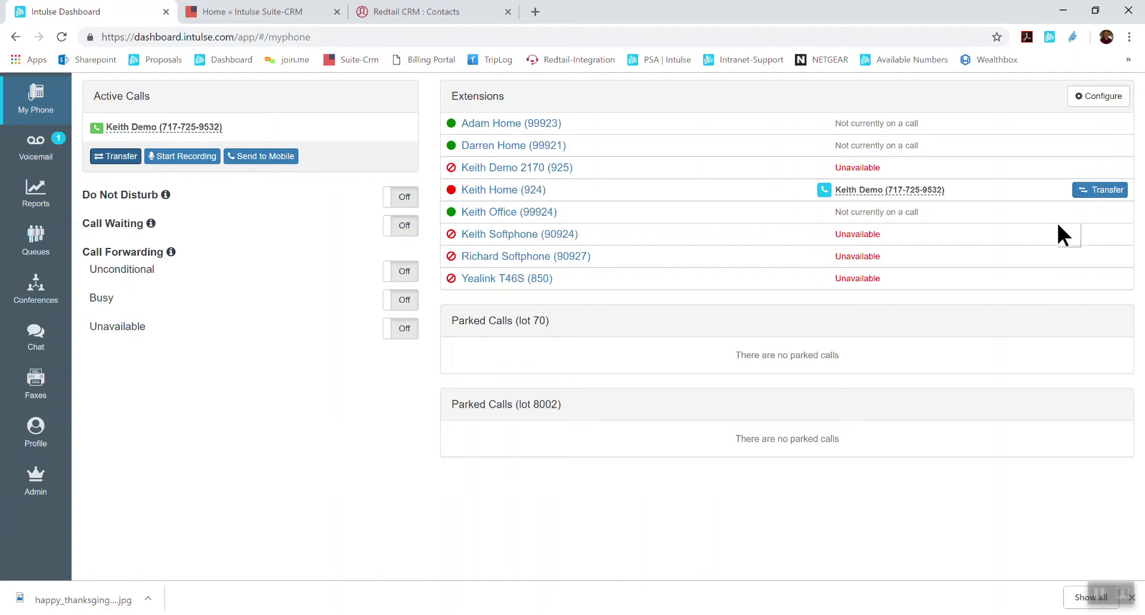
Step: Try to transfer the active call on extension 924 to a sales conference room
{"action": "left_click", "coordinate": [1091, 191]}
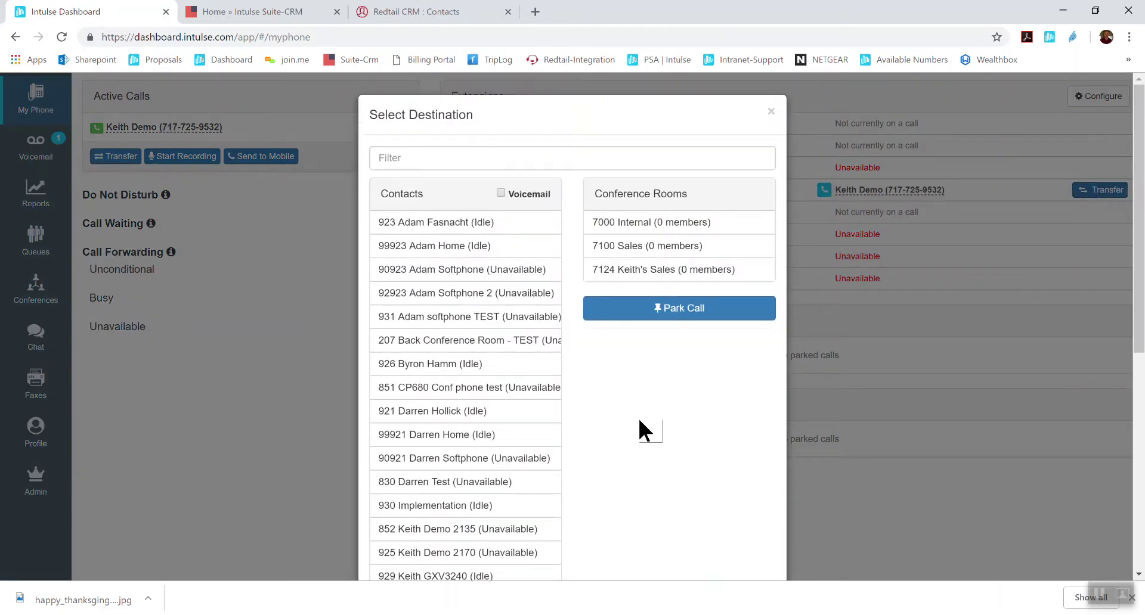
{"action": "scroll", "coordinate": [627, 251], "scroll_direction": "down", "scroll_amount": 1}
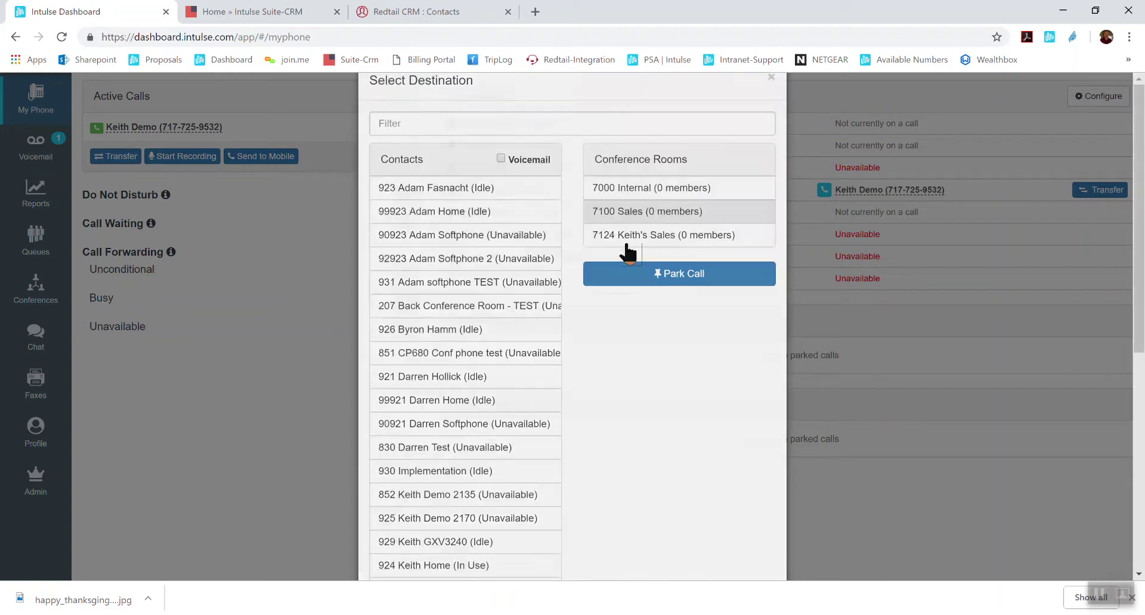
{"action": "left_click", "coordinate": [627, 244]}
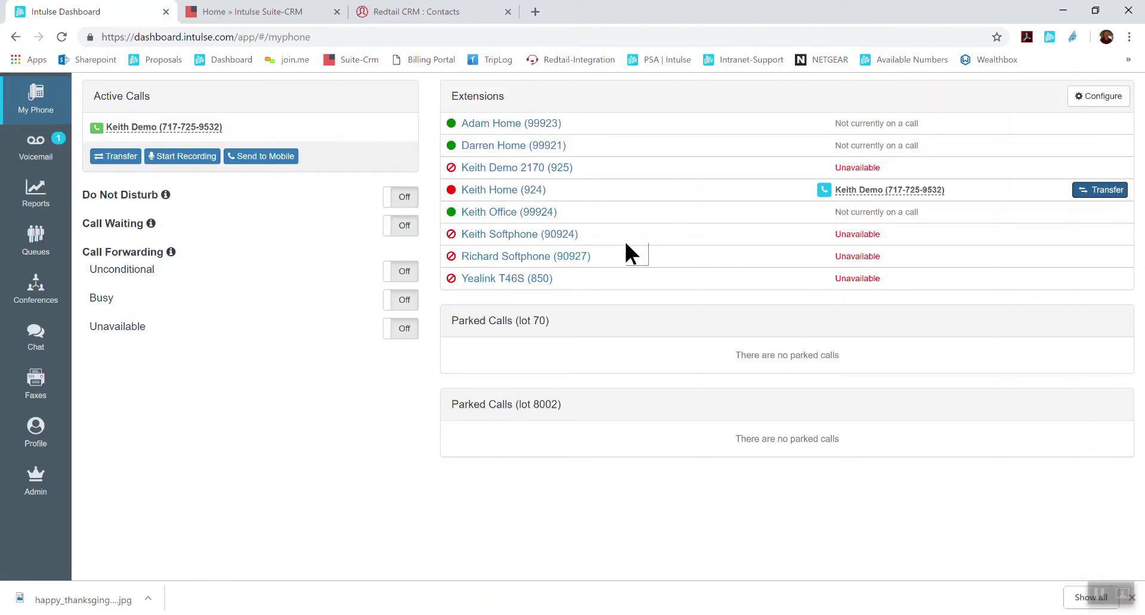
Step: Park the active call on extension 924 and transfer the parked call to the 7100 Sales conference room
{"action": "left_click", "coordinate": [1086, 195]}
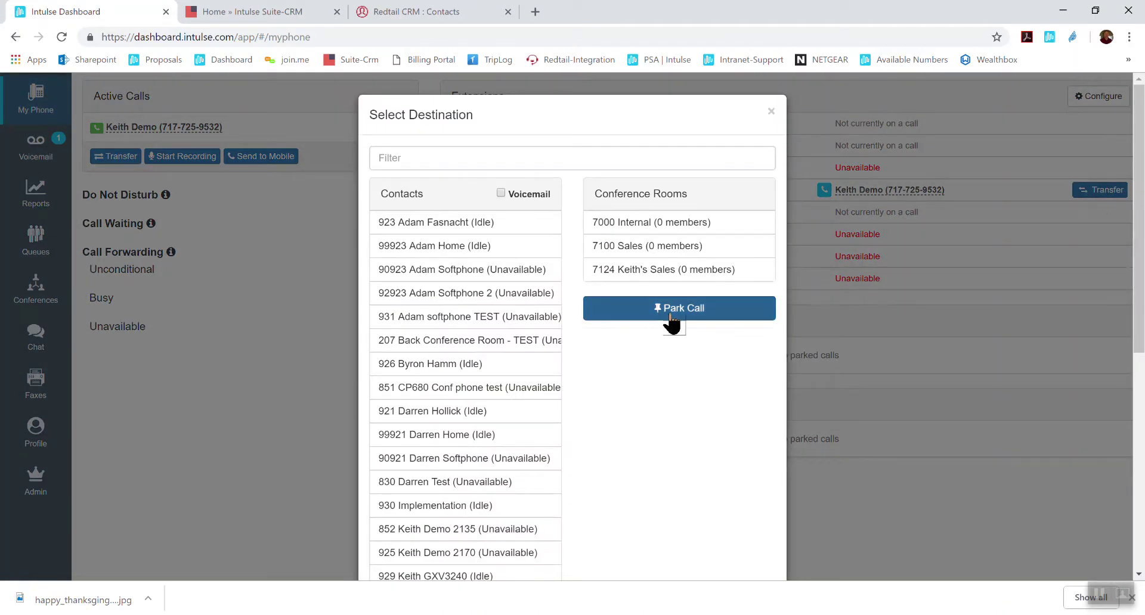
{"action": "left_click", "coordinate": [671, 316]}
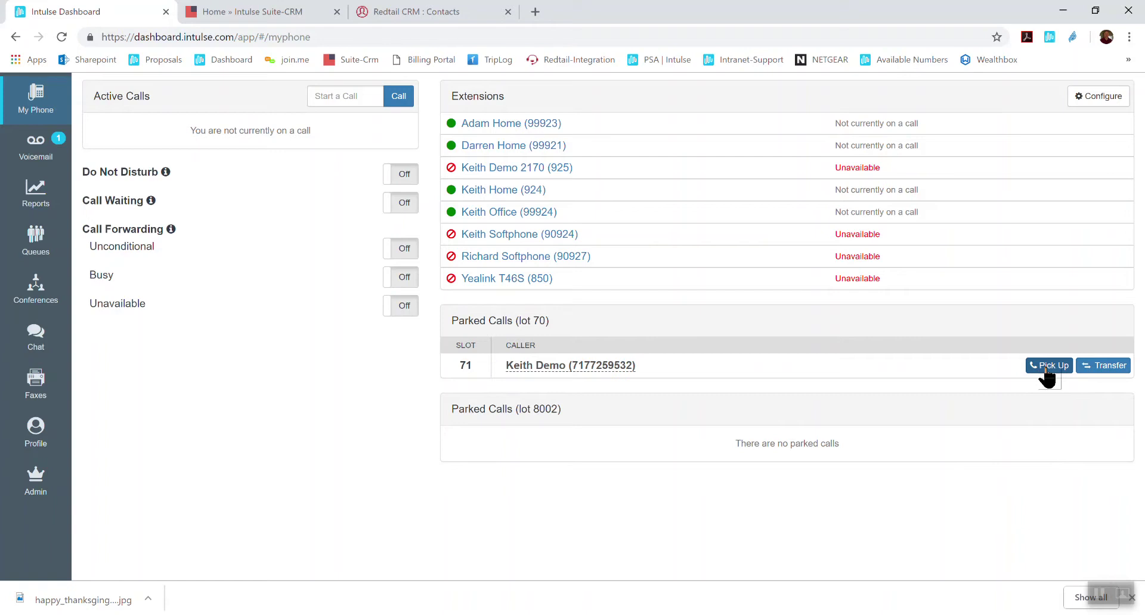
{"action": "left_click", "coordinate": [1101, 371]}
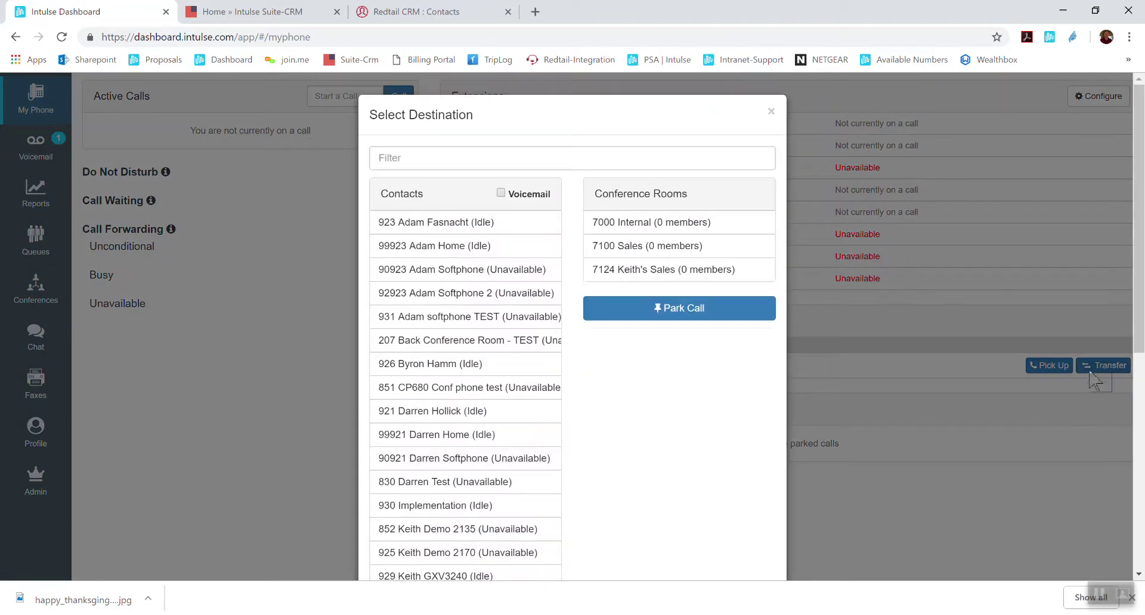
{"action": "left_click", "coordinate": [630, 245]}
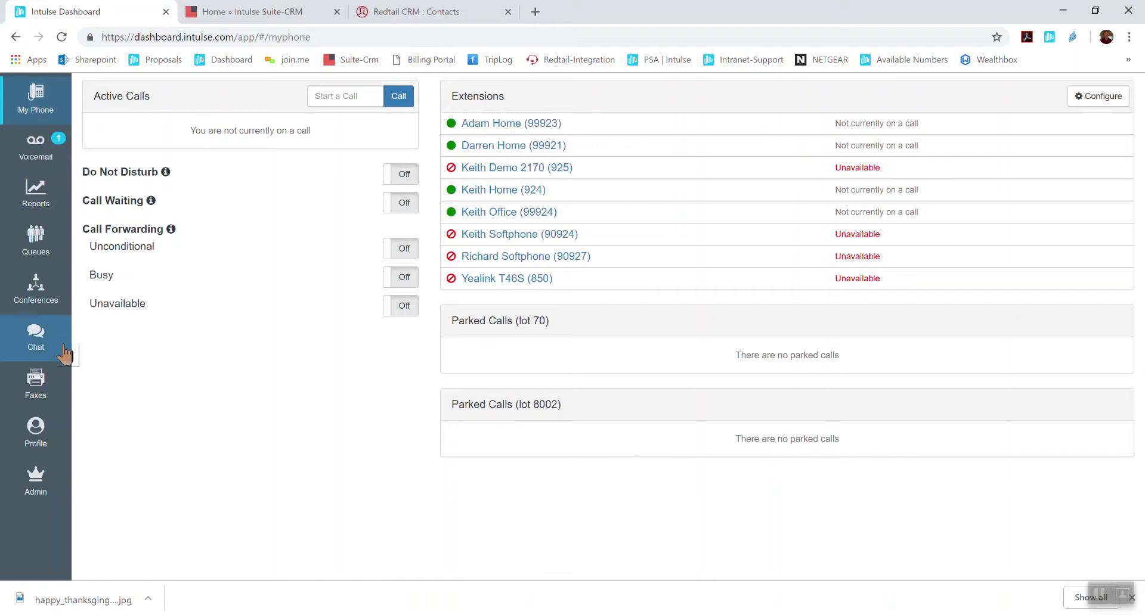
Step: Go to Conferences and view the room-wide actions available for Sales (7100)
{"action": "left_click", "coordinate": [40, 298]}
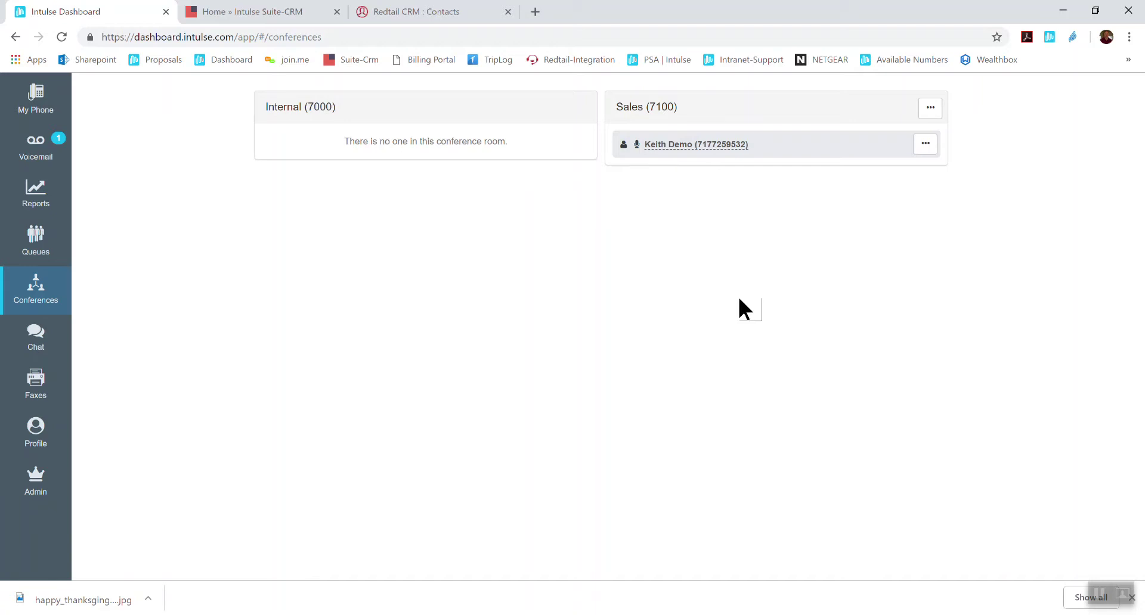
{"action": "left_click", "coordinate": [931, 109]}
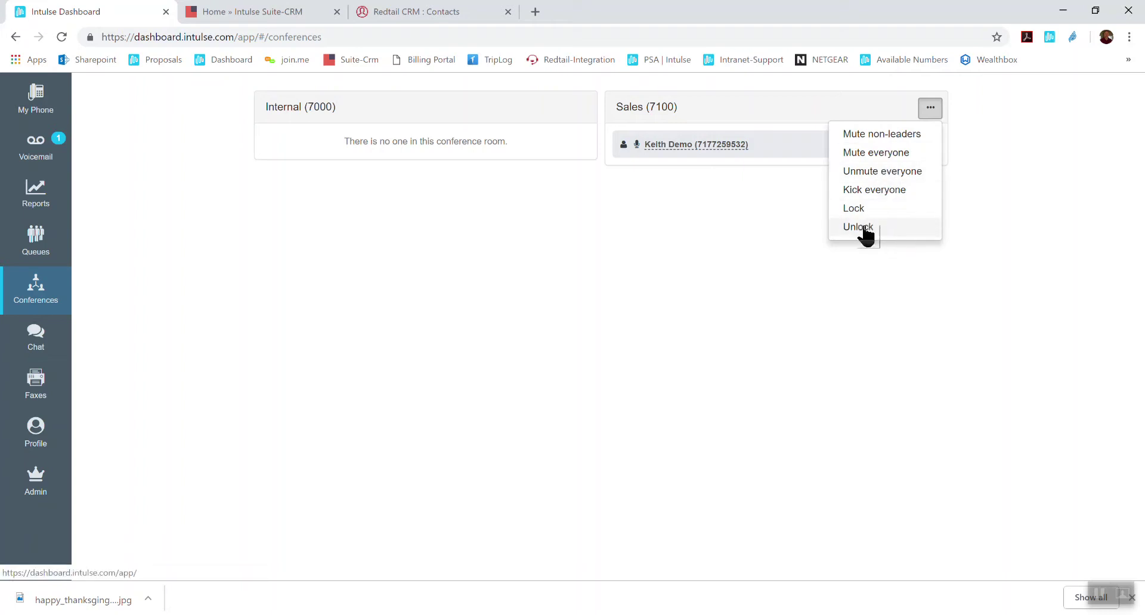
{"action": "left_click", "coordinate": [1006, 230]}
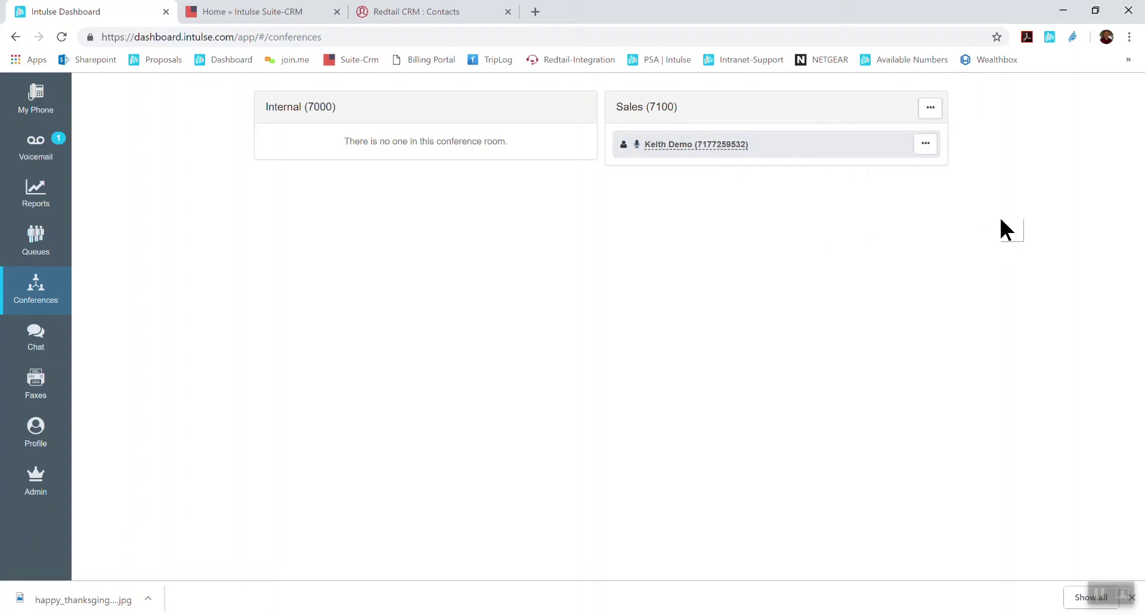
Step: Mute the caller in the Sales (7100) conference room, then restore the caller's audio by unmuting
{"action": "left_click", "coordinate": [933, 151]}
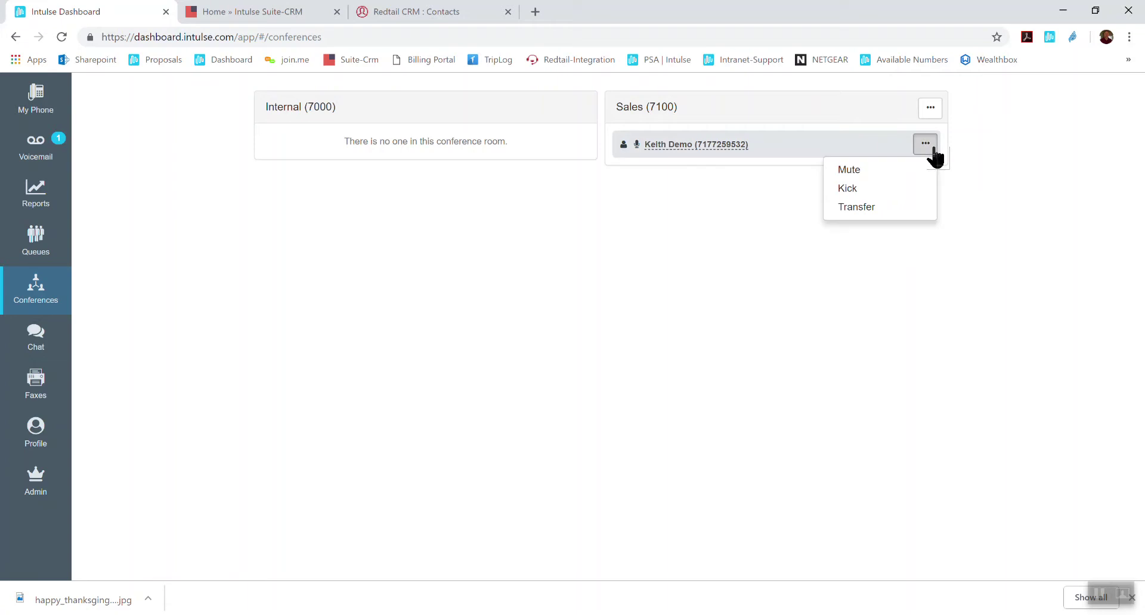
{"action": "left_click", "coordinate": [846, 170]}
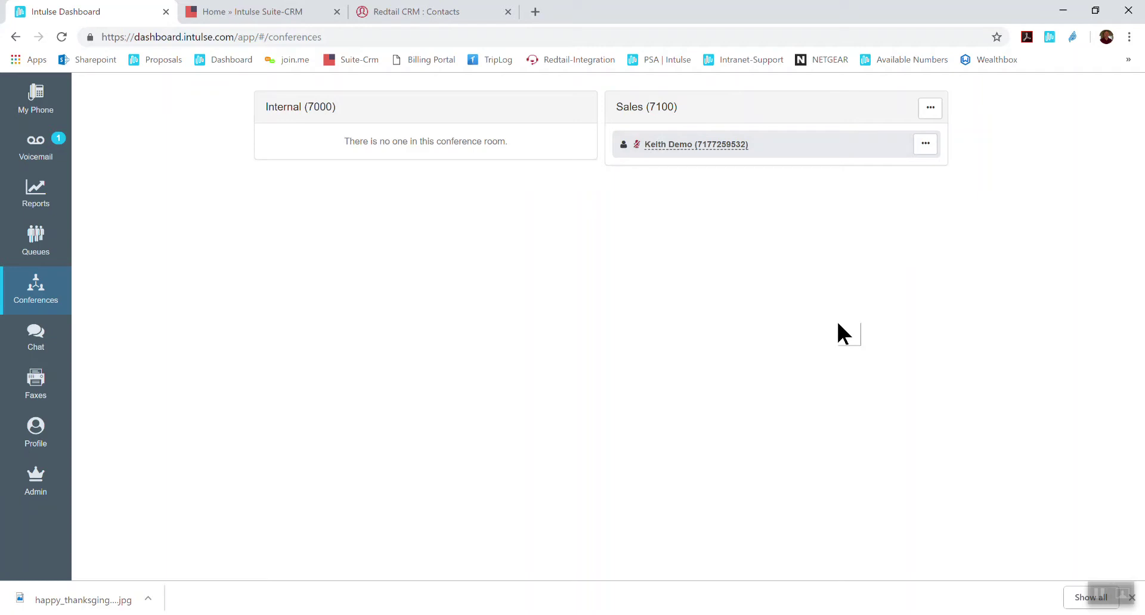
{"action": "left_click", "coordinate": [924, 145]}
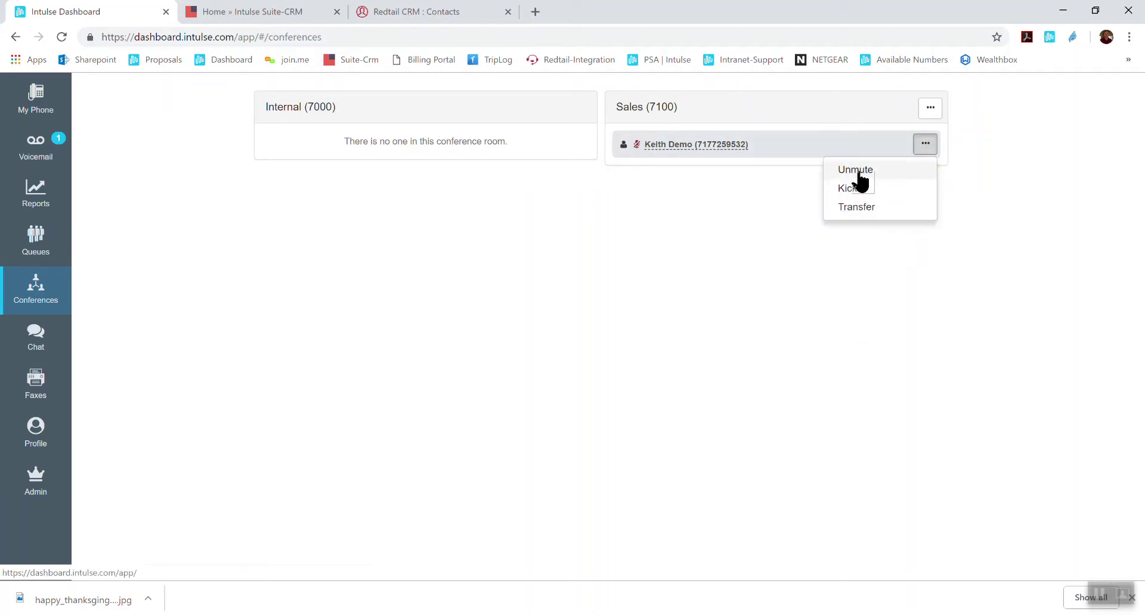
{"action": "left_click", "coordinate": [857, 169]}
Step: Park the caller from the Sales (7100) conference room and pick up the parked call from lot 70 in My Phone
{"action": "left_click", "coordinate": [925, 146]}
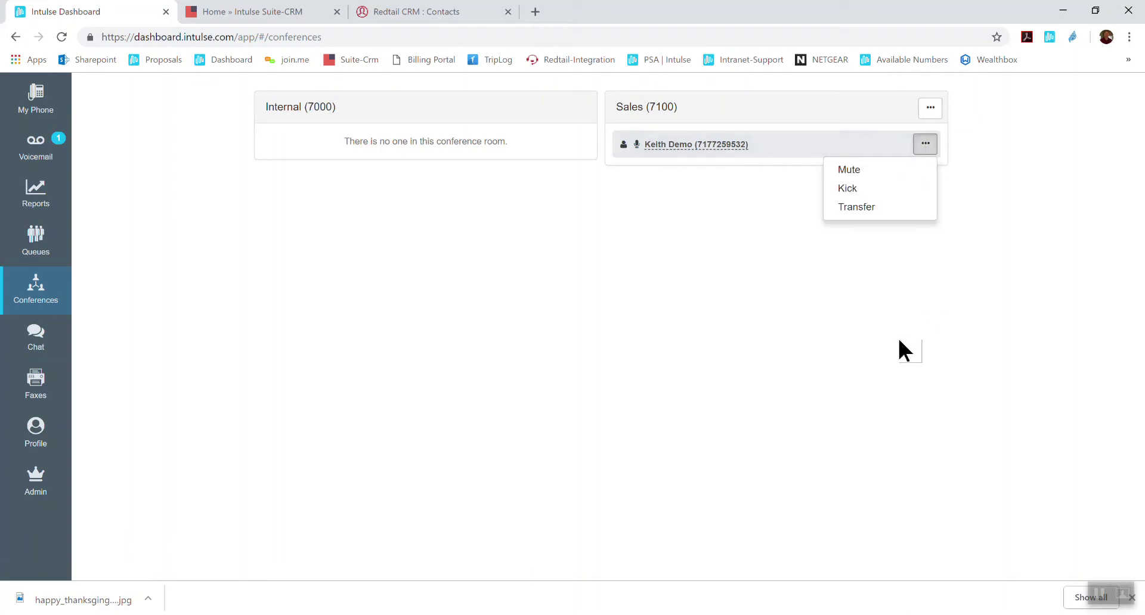
{"action": "left_click", "coordinate": [853, 207]}
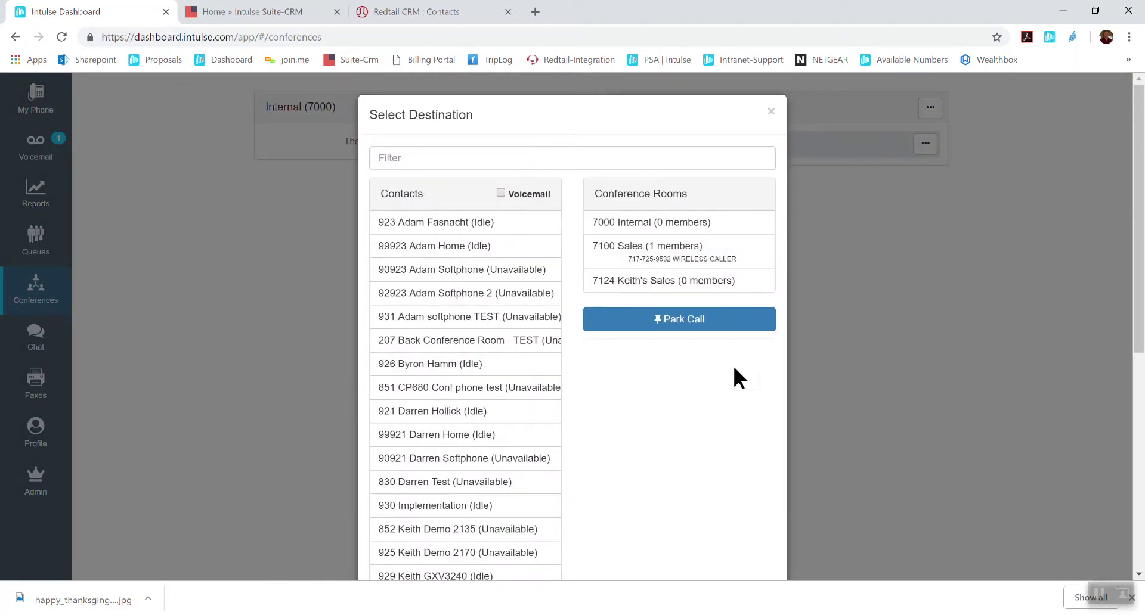
{"action": "left_click", "coordinate": [684, 322]}
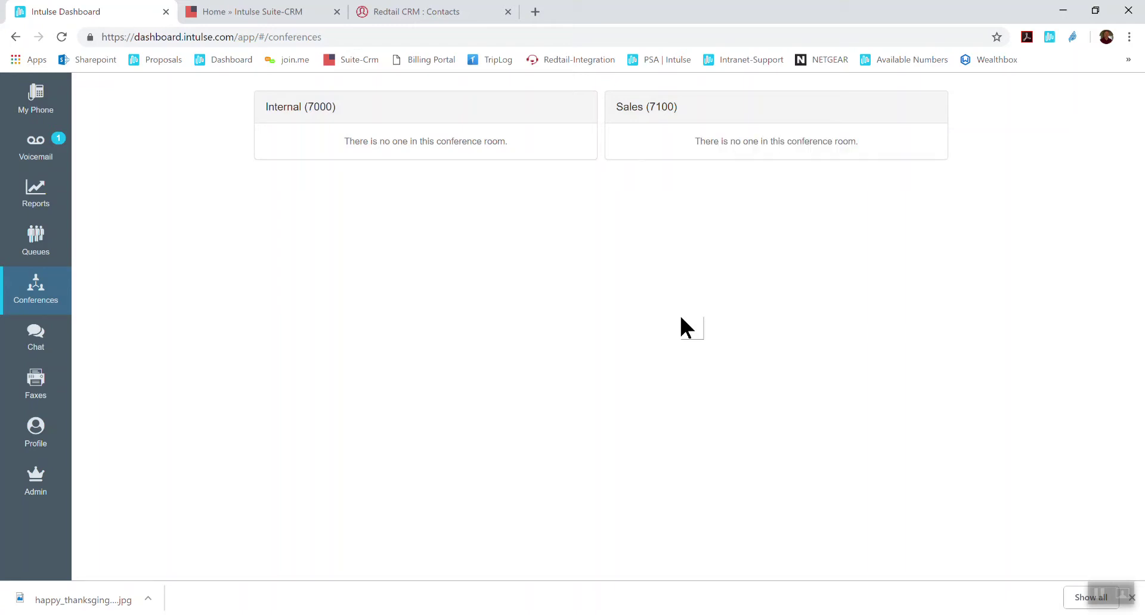
{"action": "left_click", "coordinate": [33, 99]}
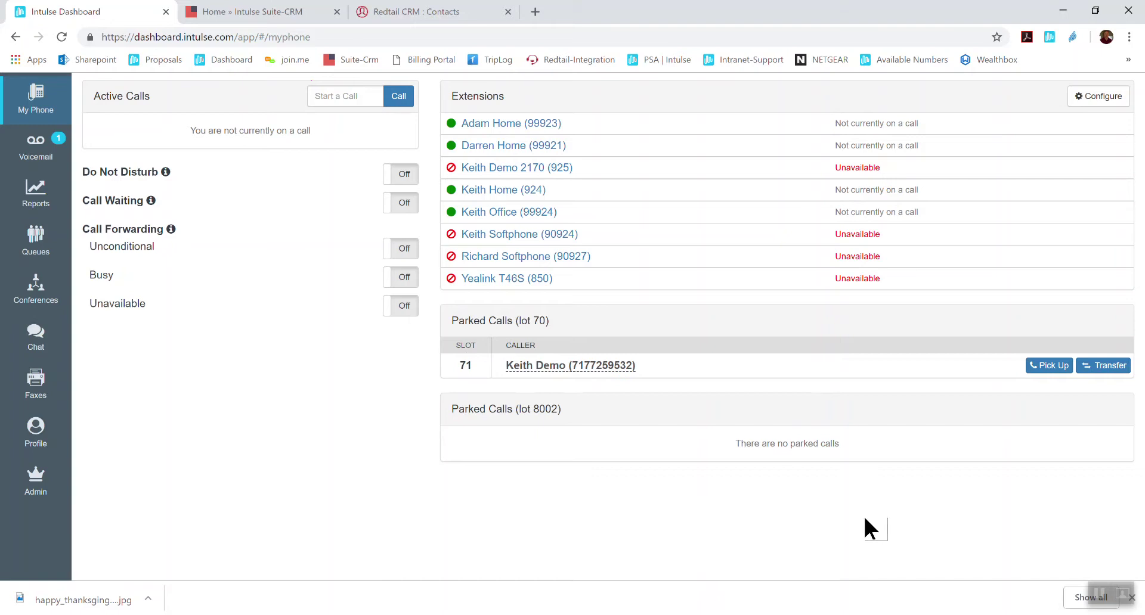
{"action": "left_click", "coordinate": [1051, 371]}
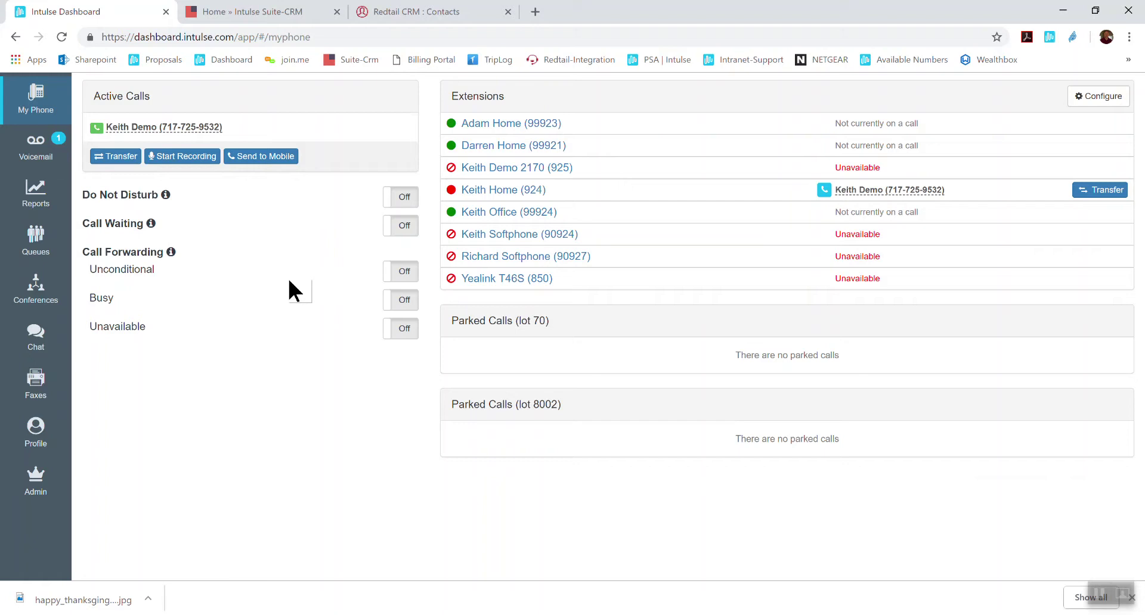
Step: Go to the voicemail inbox and review the move, forward and delete options of the Oct 26, 2018 message without applying them
{"action": "left_click", "coordinate": [32, 155]}
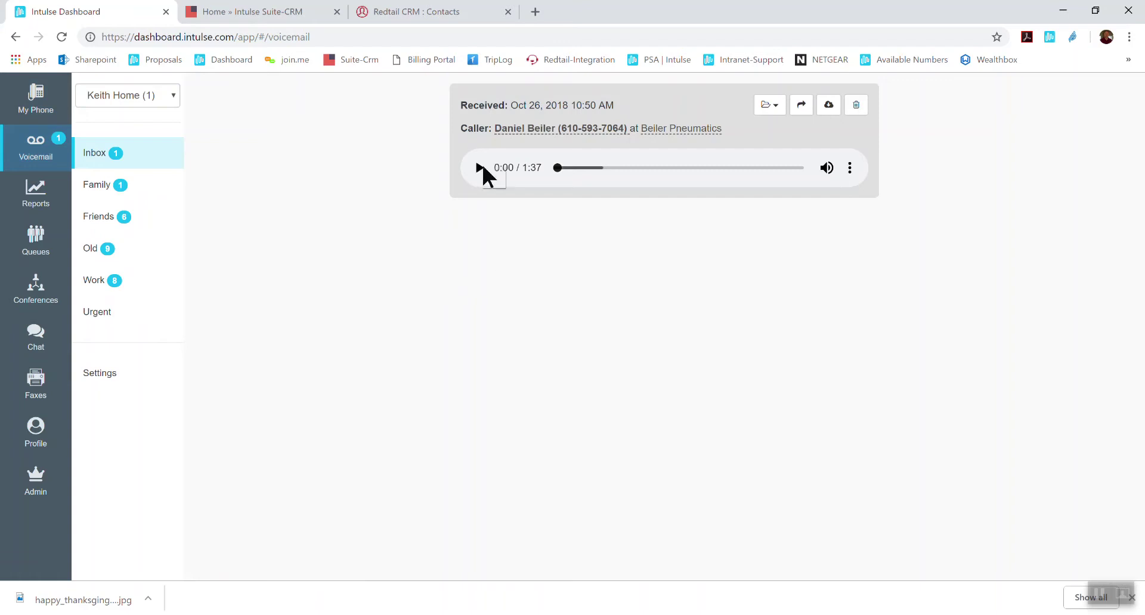
{"action": "left_click", "coordinate": [775, 108]}
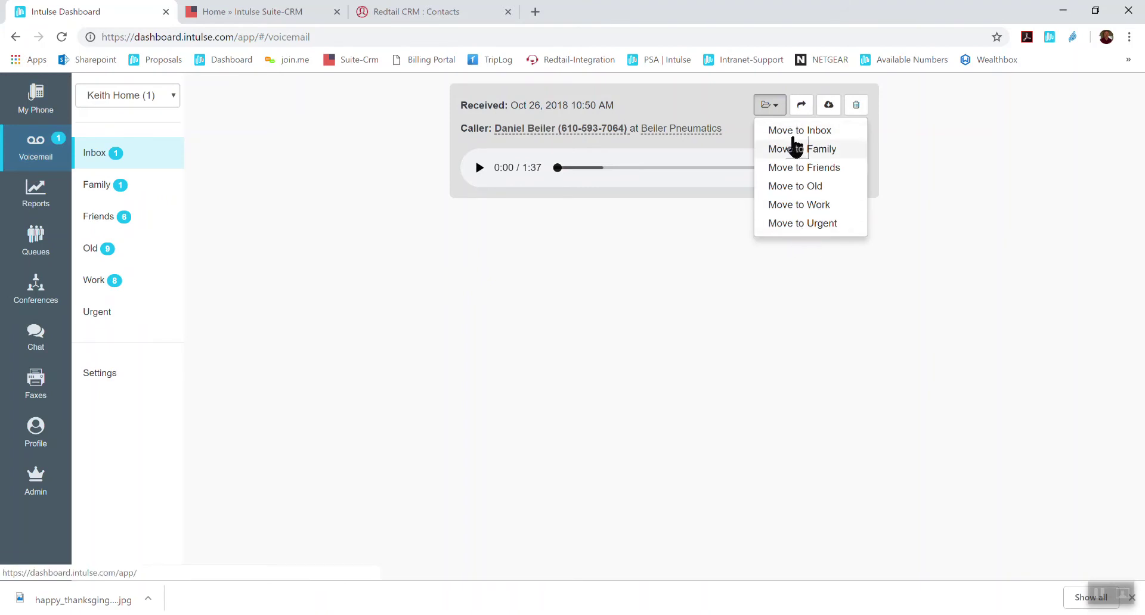
{"action": "left_click", "coordinate": [788, 276]}
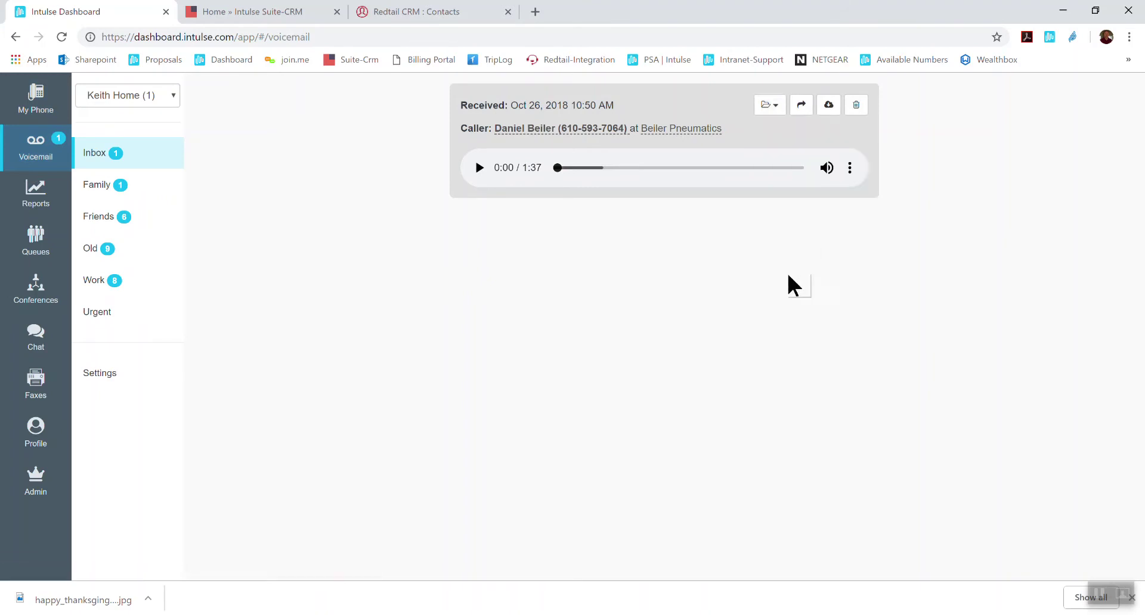
{"action": "left_click", "coordinate": [802, 106]}
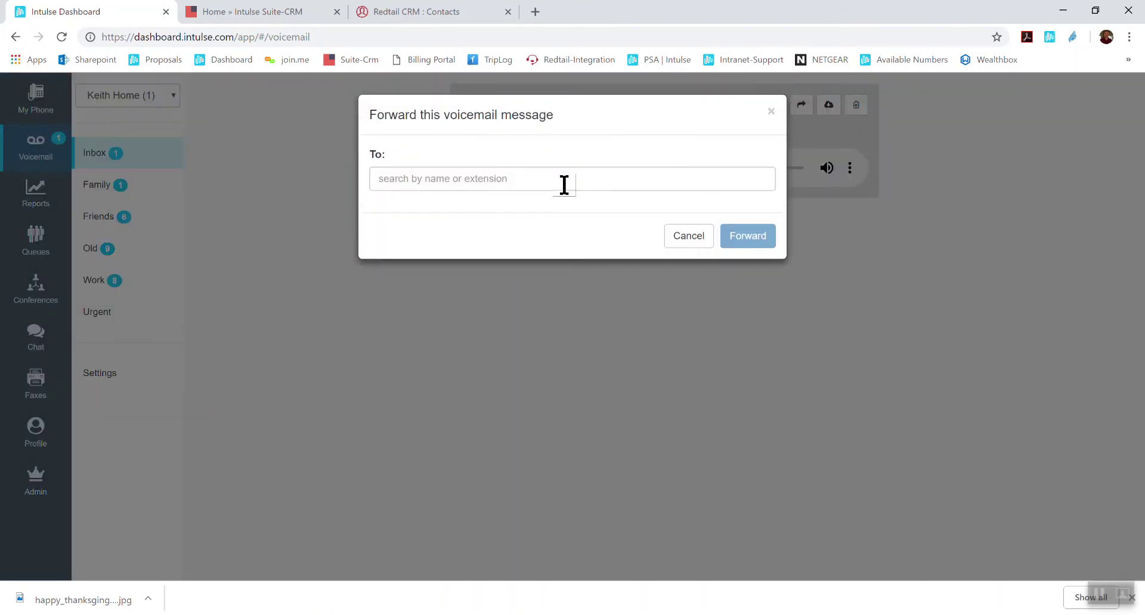
{"action": "left_click", "coordinate": [772, 111]}
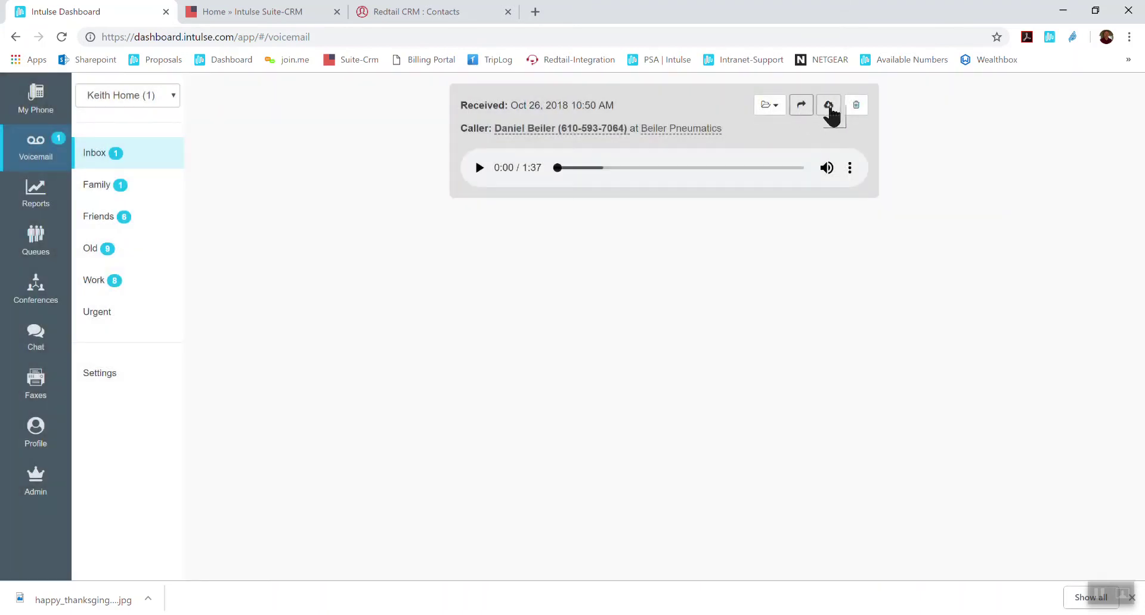
{"action": "left_click", "coordinate": [856, 112]}
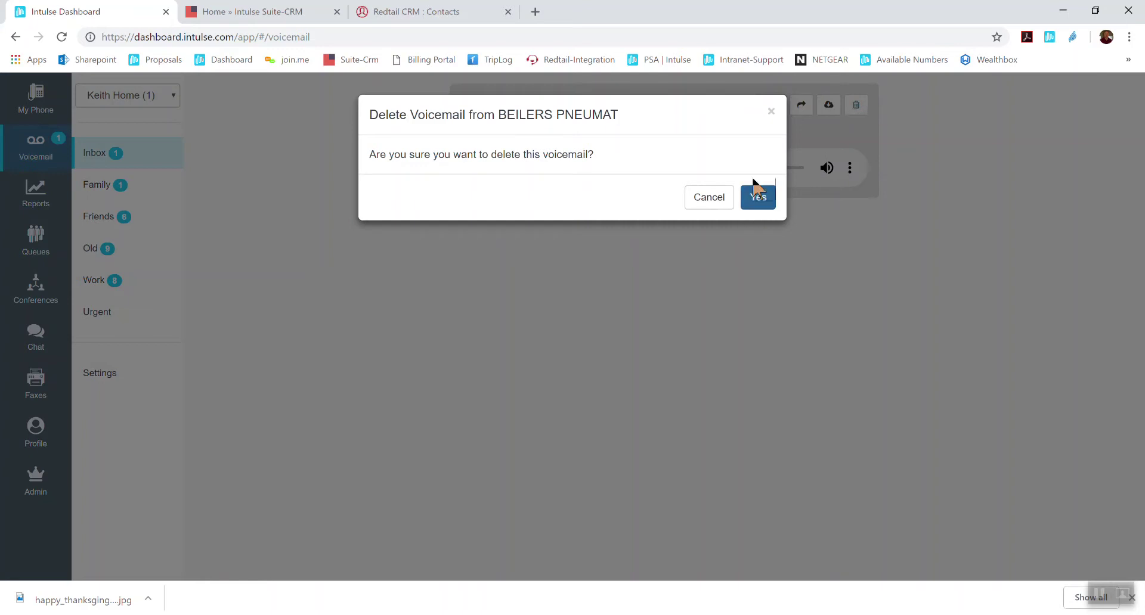
{"action": "left_click", "coordinate": [771, 112]}
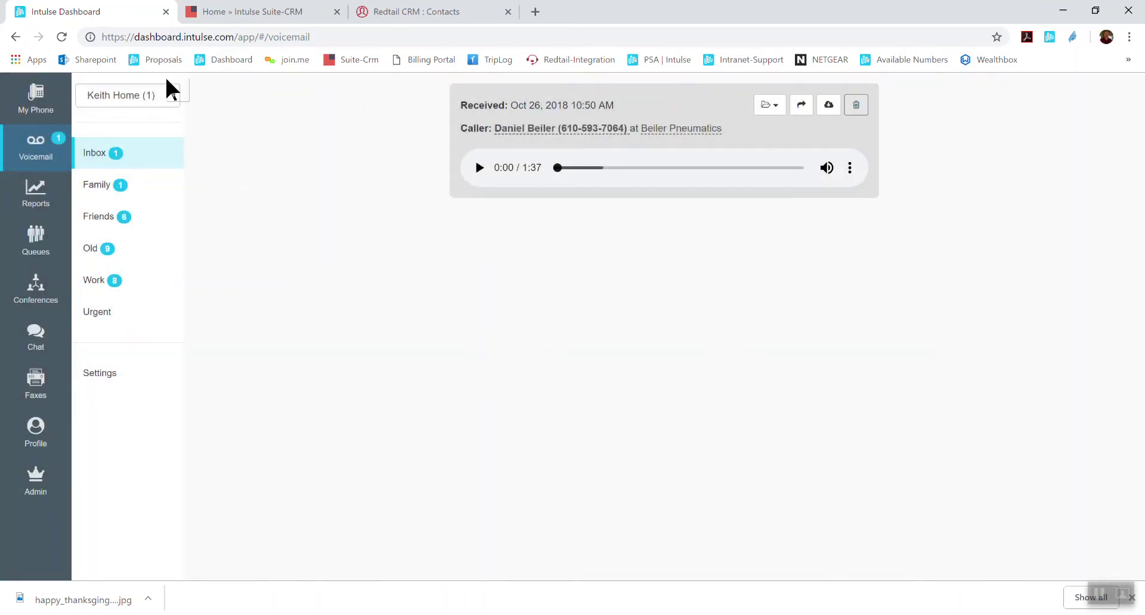
Step: Open the voicemail settings and review the voicemail PIN field, the email options and the greeting recordings down to Temporary Recording
{"action": "left_click", "coordinate": [103, 376]}
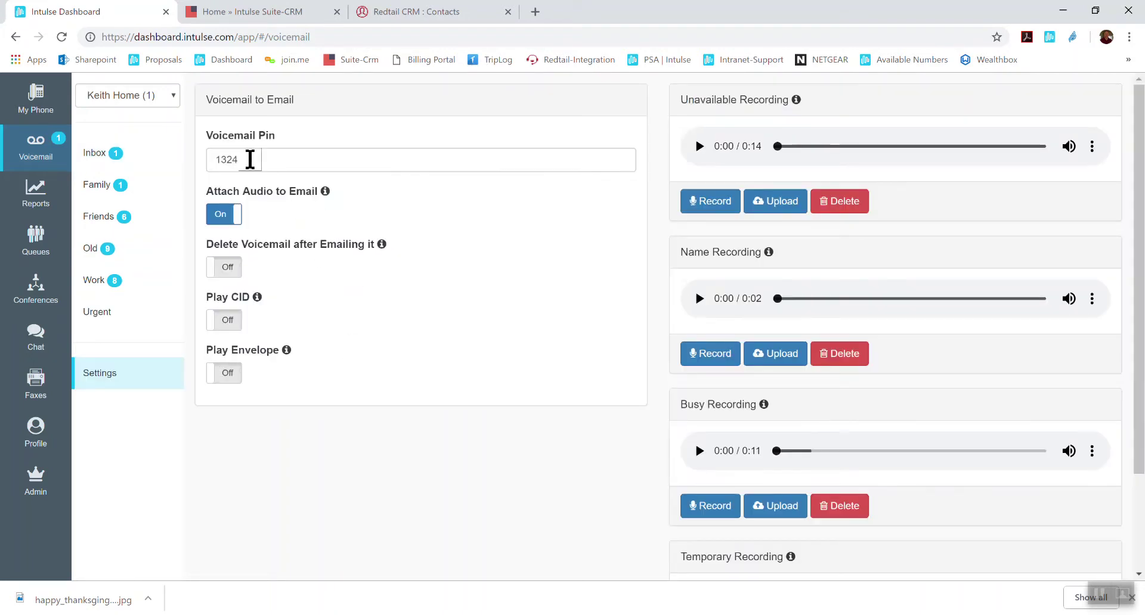
{"action": "left_click_drag", "start_coordinate": [250, 159], "coordinate": [218, 158]}
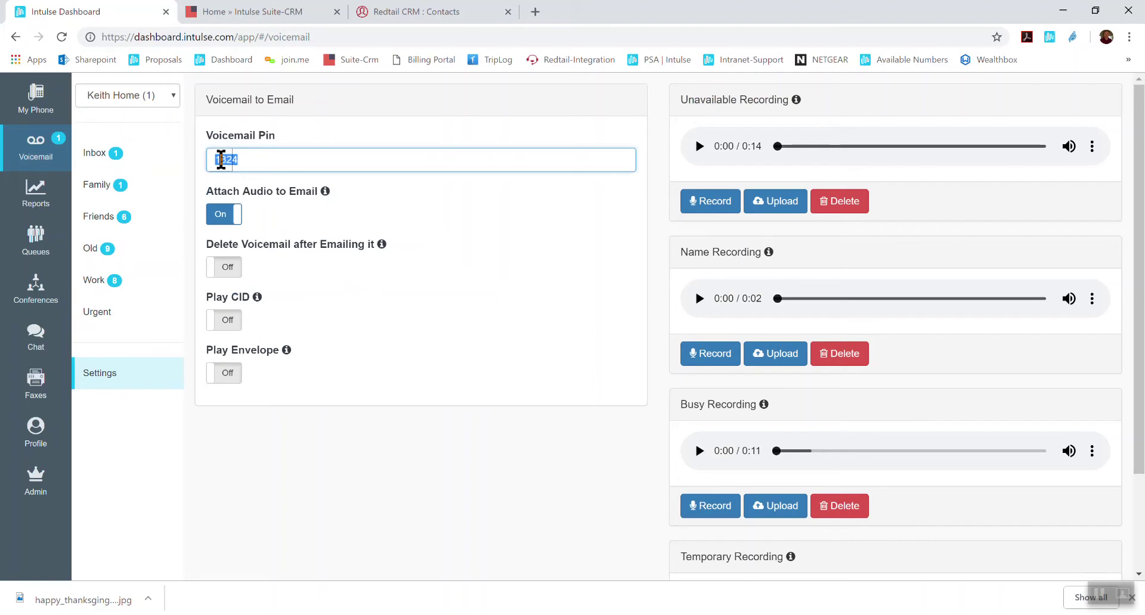
{"action": "scroll", "coordinate": [534, 375], "scroll_direction": "down", "scroll_amount": 2}
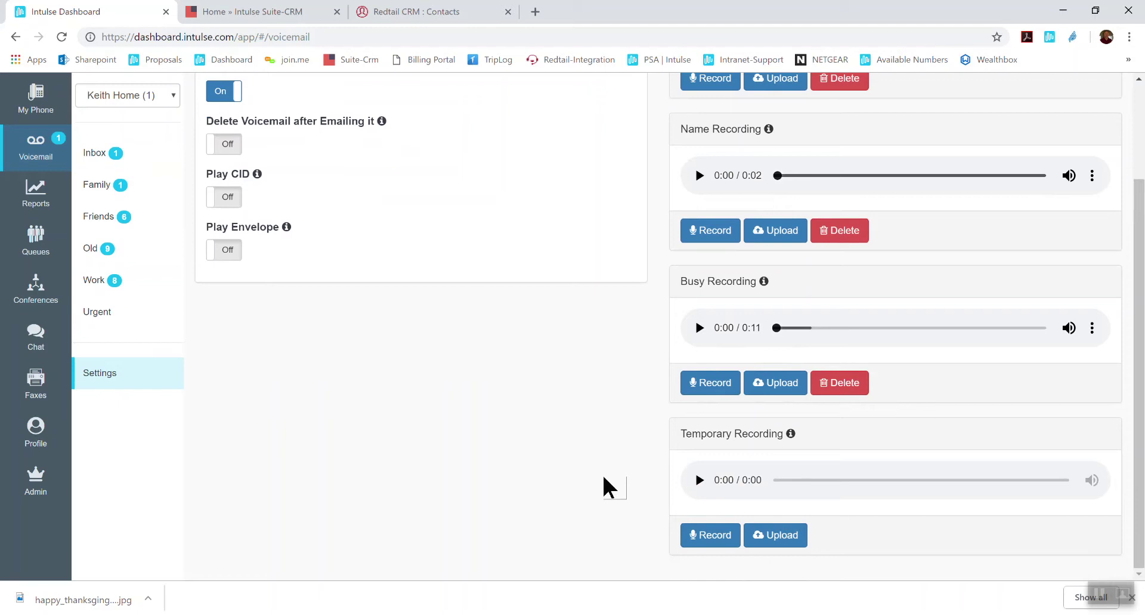
Step: Open the Call History report and set it to show 100 records per page
{"action": "left_click", "coordinate": [36, 200]}
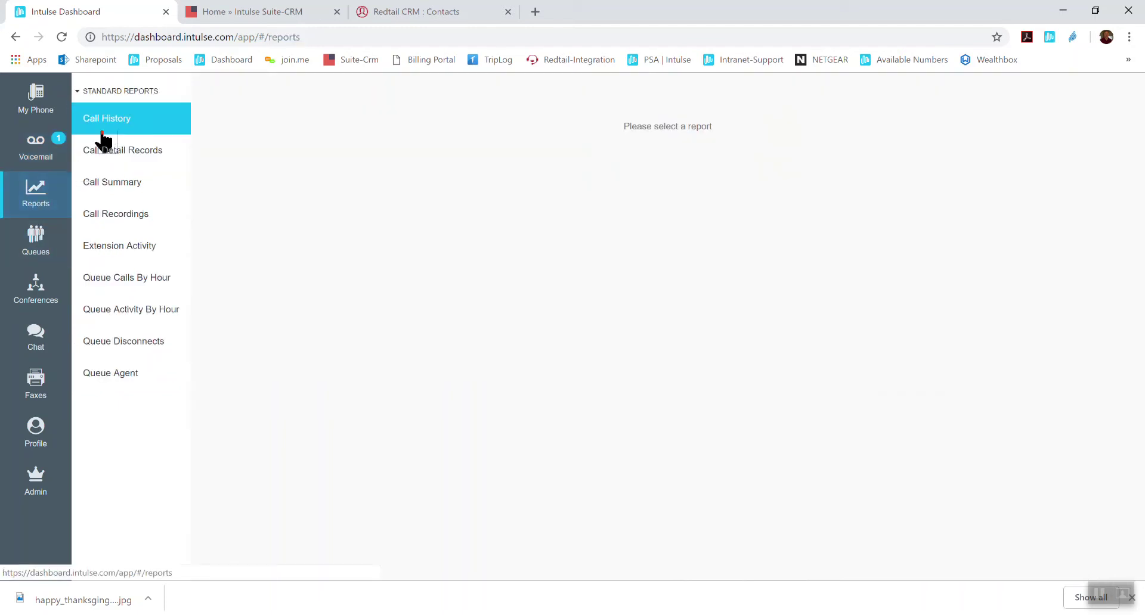
{"action": "left_click", "coordinate": [72, 125]}
{"action": "left_click", "coordinate": [310, 215]}
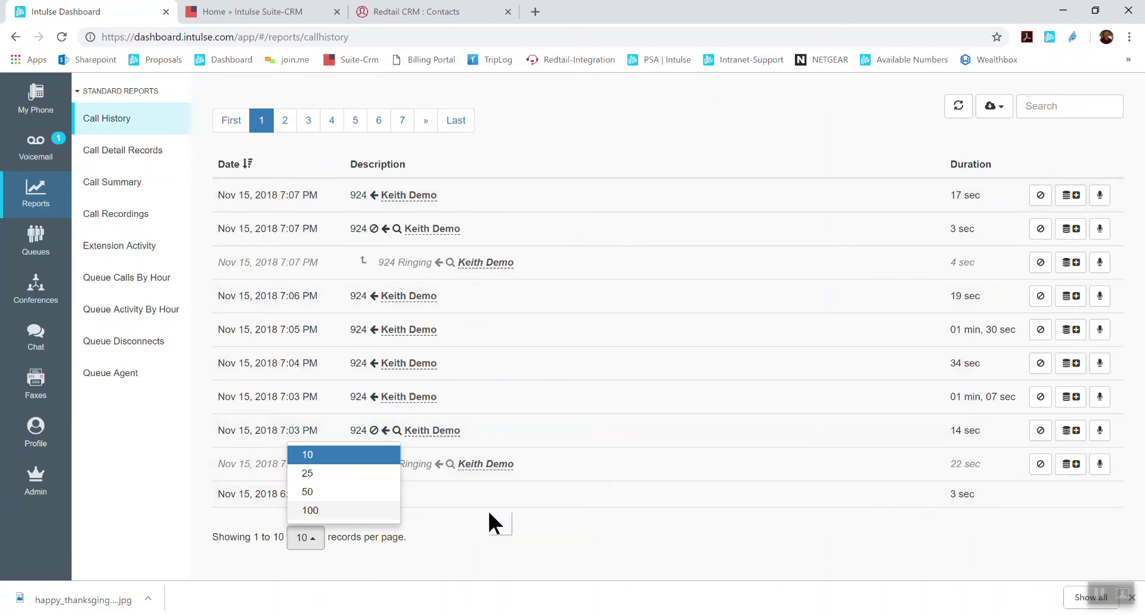
{"action": "left_click", "coordinate": [488, 529]}
{"action": "left_click", "coordinate": [312, 540]}
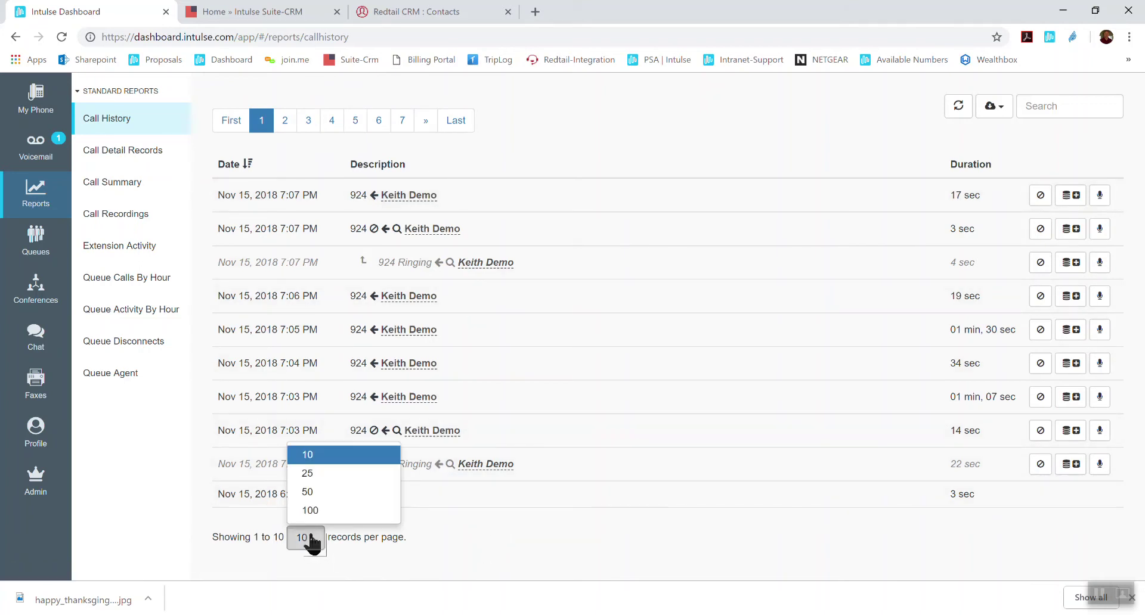
{"action": "left_click", "coordinate": [310, 510]}
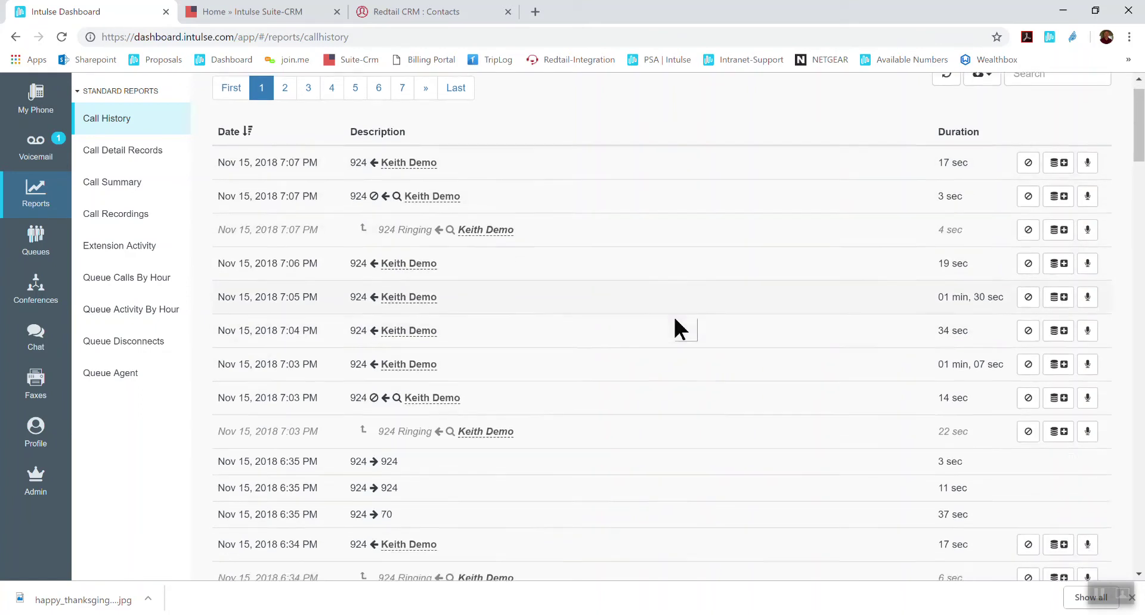
Step: Find the Nov 14, 2018 6:27 PM call lasting 1 min 4 sec in Call History and show its recording player
{"action": "scroll", "coordinate": [674, 315], "scroll_direction": "down", "scroll_amount": 5}
{"action": "scroll", "coordinate": [676, 317], "scroll_direction": "down", "scroll_amount": 10}
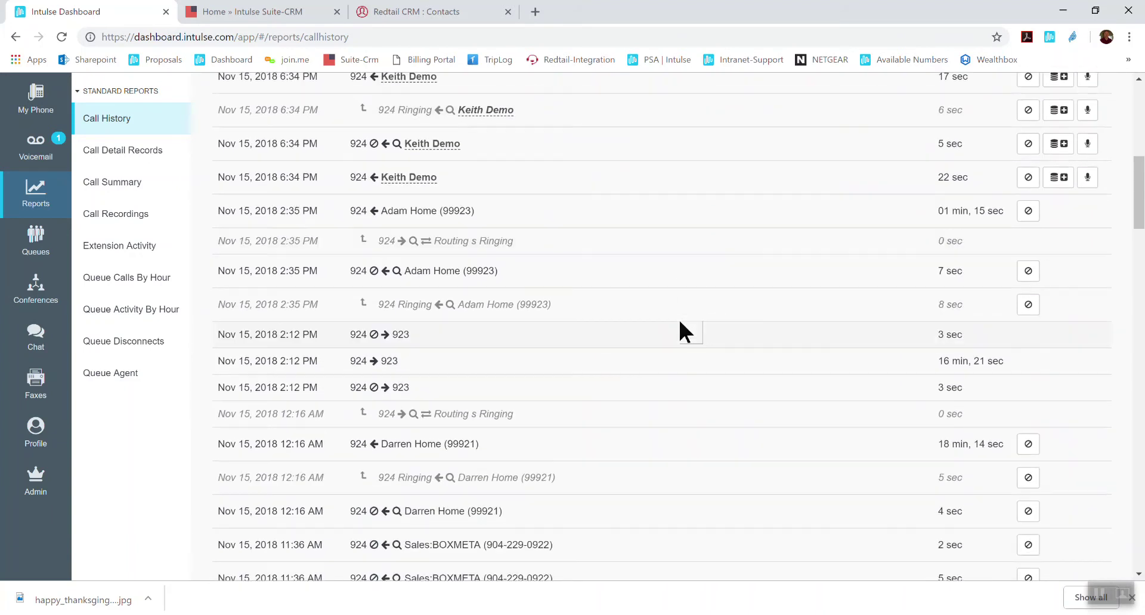
{"action": "scroll", "coordinate": [678, 317], "scroll_direction": "down", "scroll_amount": 4}
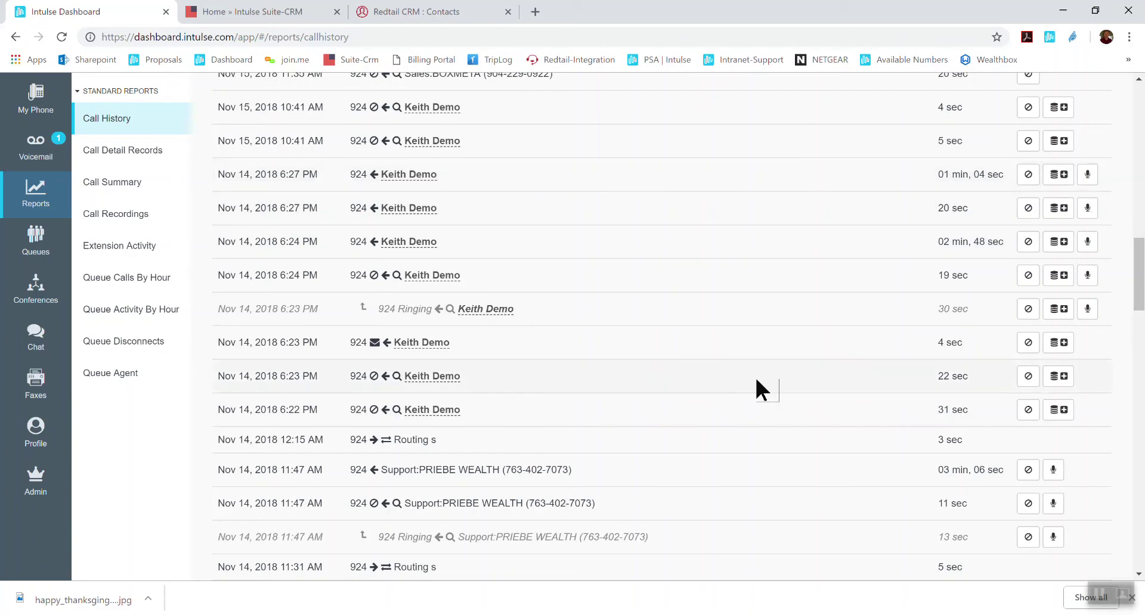
{"action": "left_click", "coordinate": [1087, 175]}
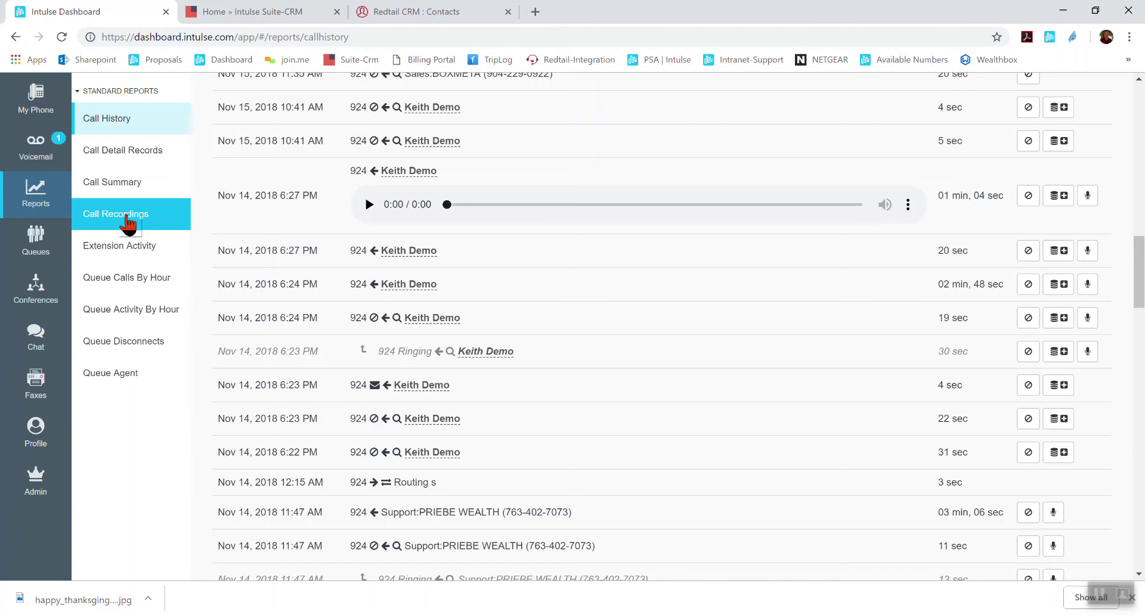
Step: Open the Call Recordings report and review its search and extension filters, leaving extension 924 selected
{"action": "left_click", "coordinate": [128, 219]}
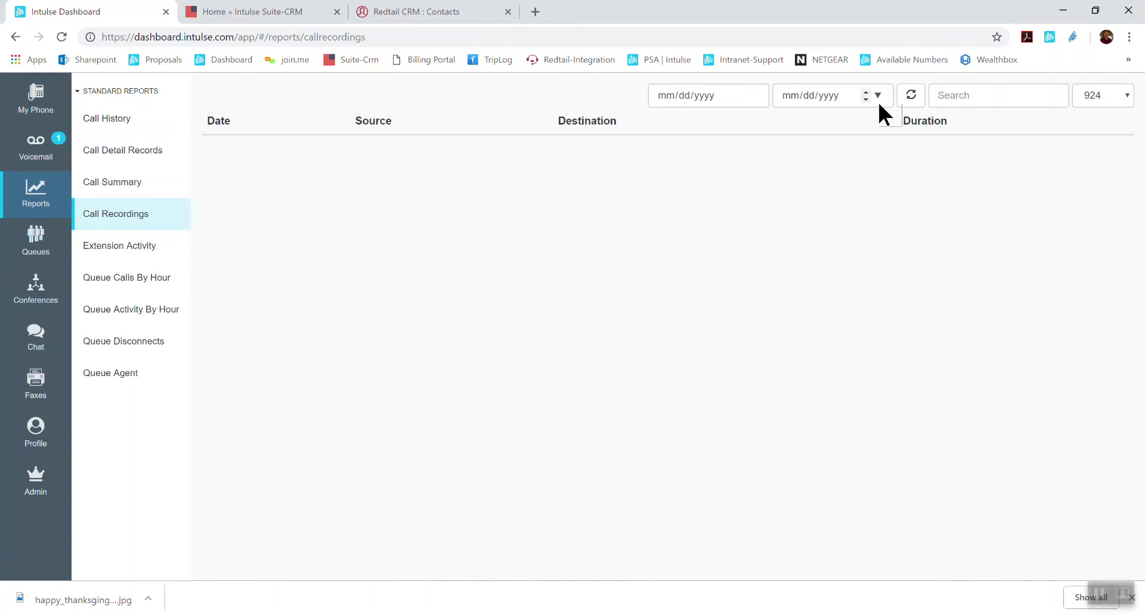
{"action": "left_click", "coordinate": [1008, 97]}
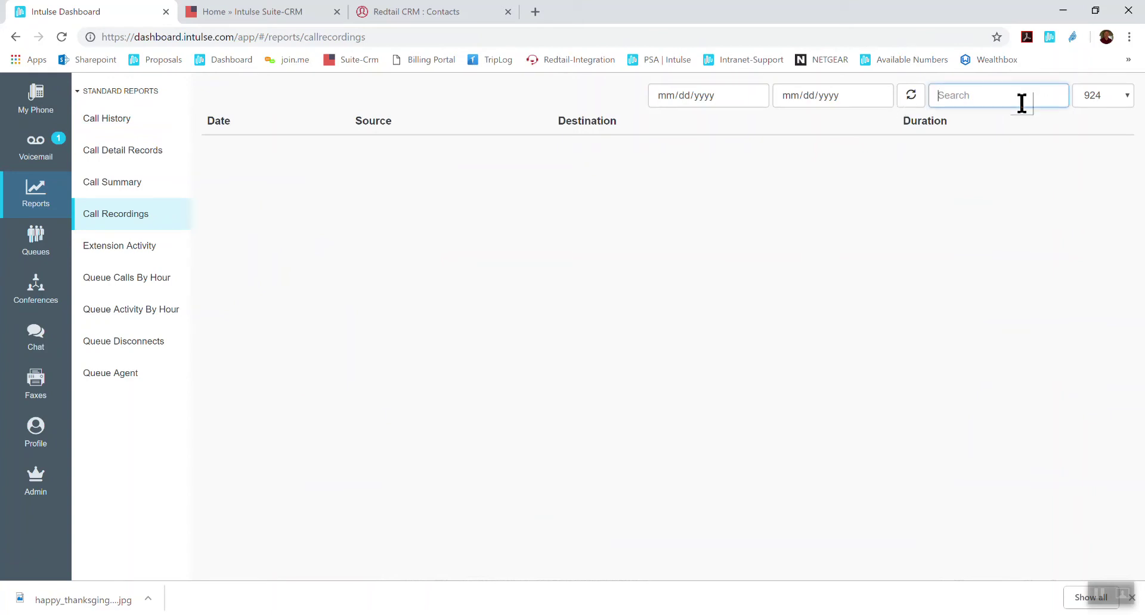
{"action": "left_click", "coordinate": [1126, 102]}
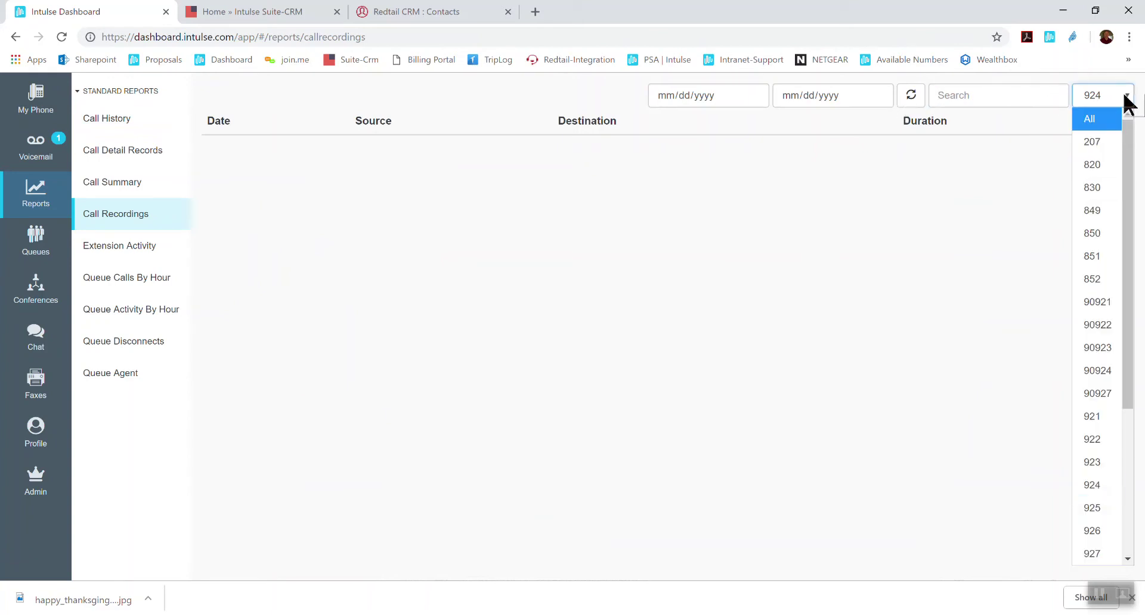
{"action": "left_click", "coordinate": [1126, 101]}
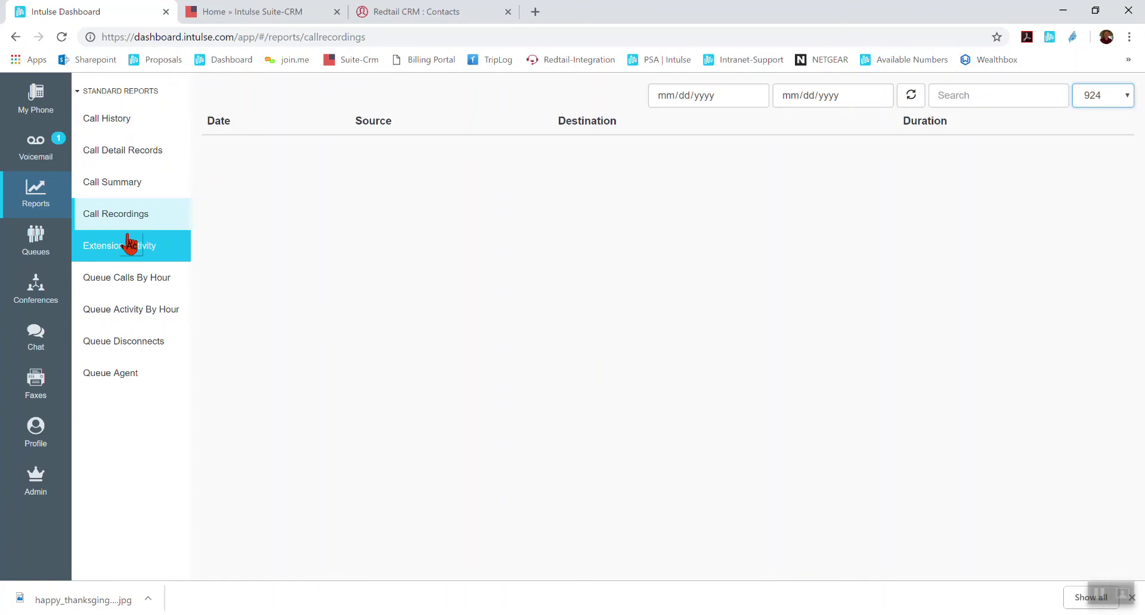
Step: Go to Queues and examine the agents and waiting callers across the listed queues, from Sales (8000) to Rear Door Bell (8899)
{"action": "left_click", "coordinate": [36, 241]}
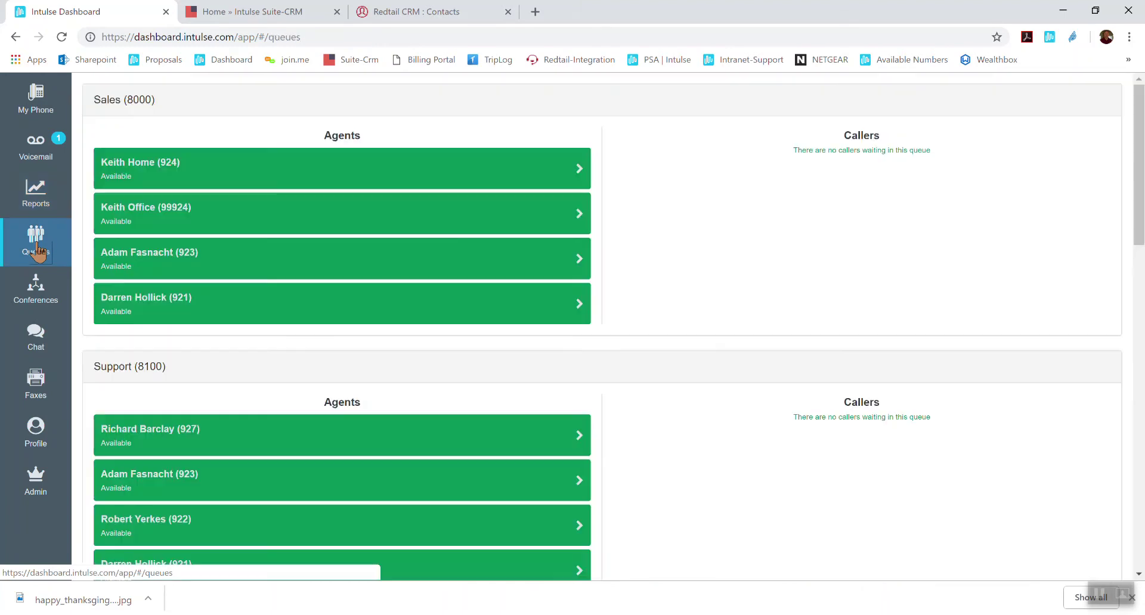
{"action": "scroll", "coordinate": [421, 289], "scroll_direction": "down", "scroll_amount": 8}
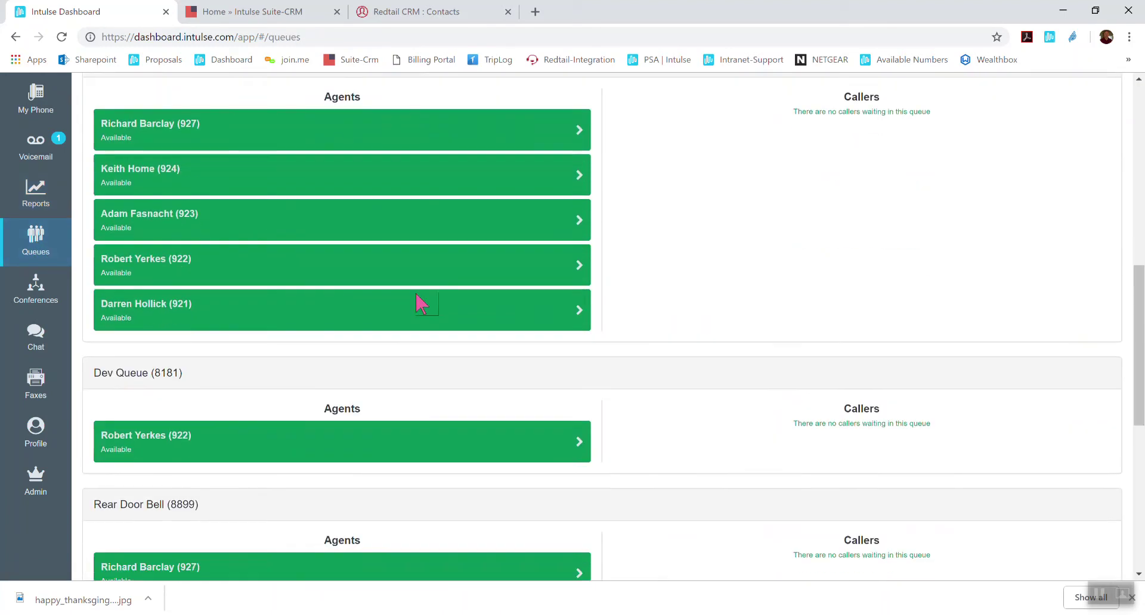
{"action": "scroll", "coordinate": [422, 301], "scroll_direction": "up", "scroll_amount": 8}
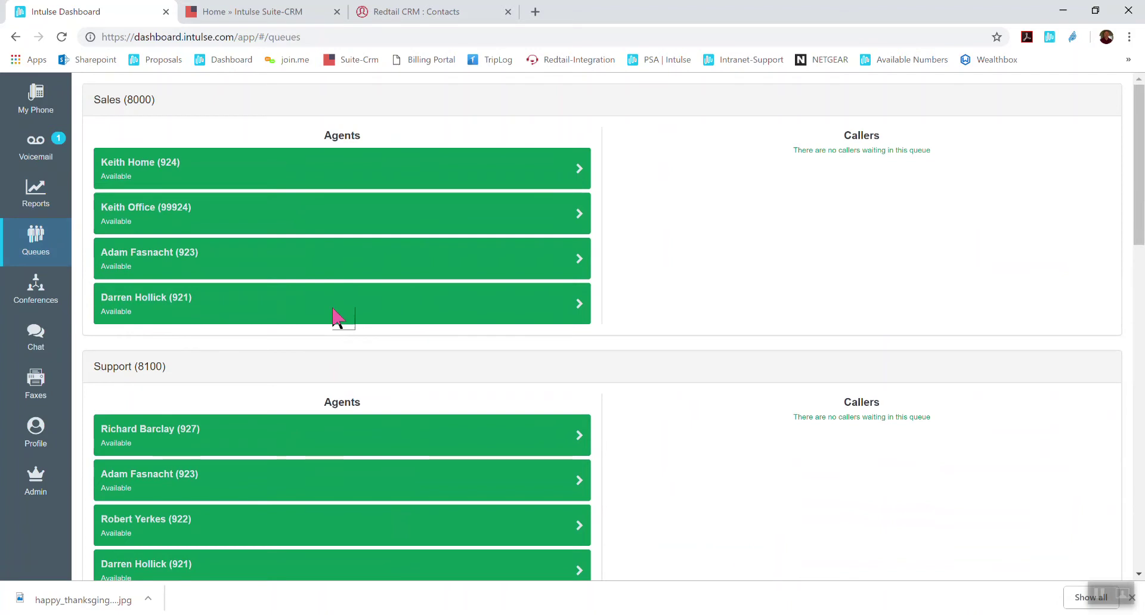
{"action": "mouse_move", "coordinate": [340, 365]}
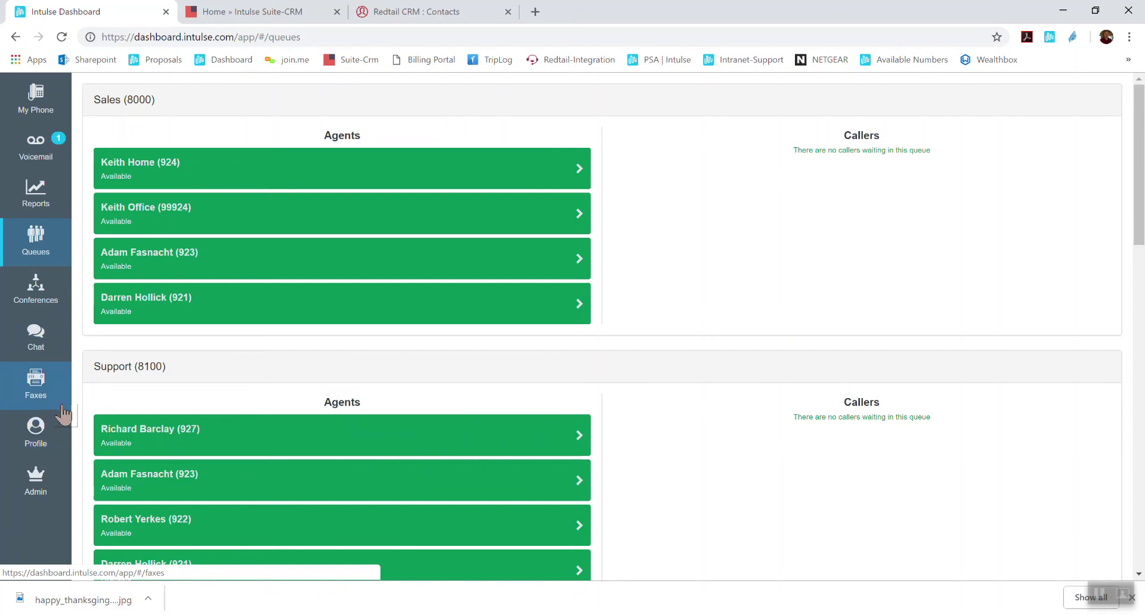
Step: Go to Chat, select the available sender number in a new conversation, review the recipient and message fields, and close the form unsent
{"action": "left_click", "coordinate": [57, 347]}
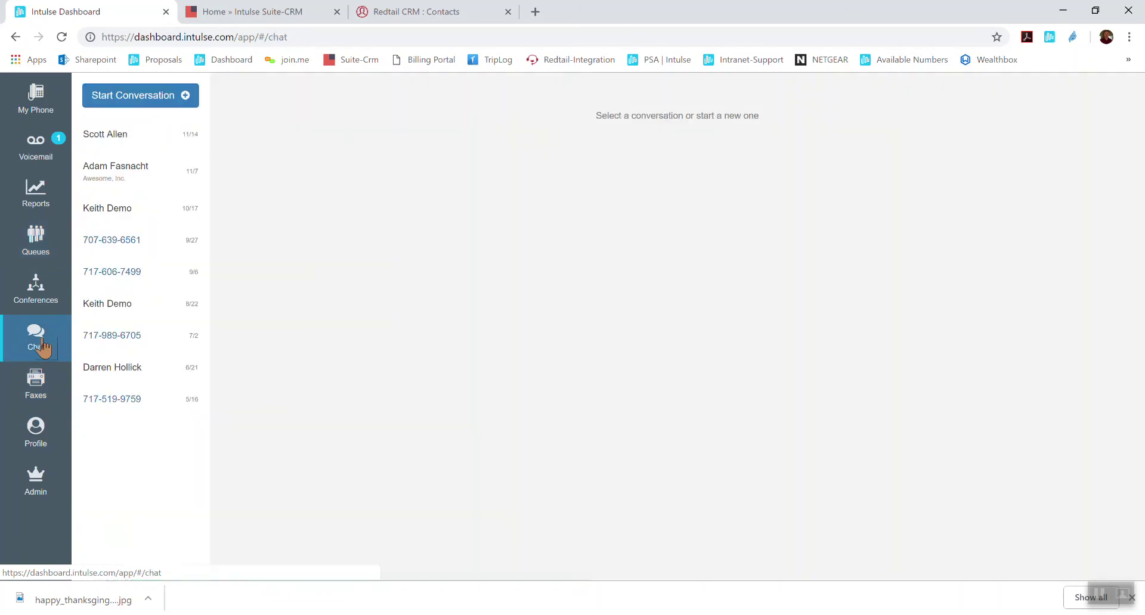
{"action": "left_click", "coordinate": [188, 100]}
{"action": "left_click", "coordinate": [392, 175]}
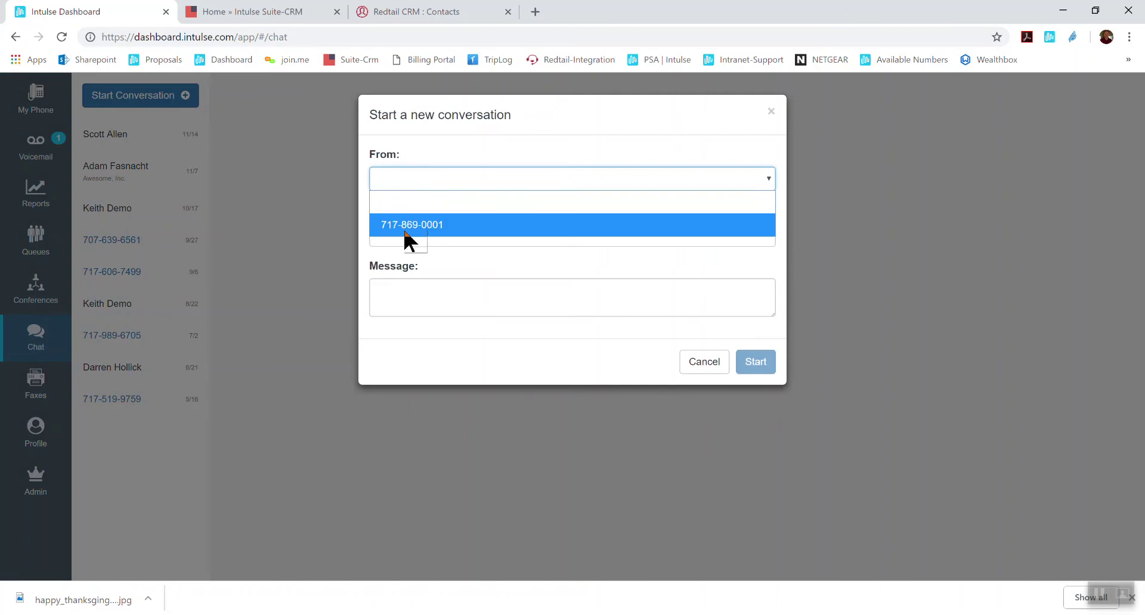
{"action": "left_click", "coordinate": [403, 226]}
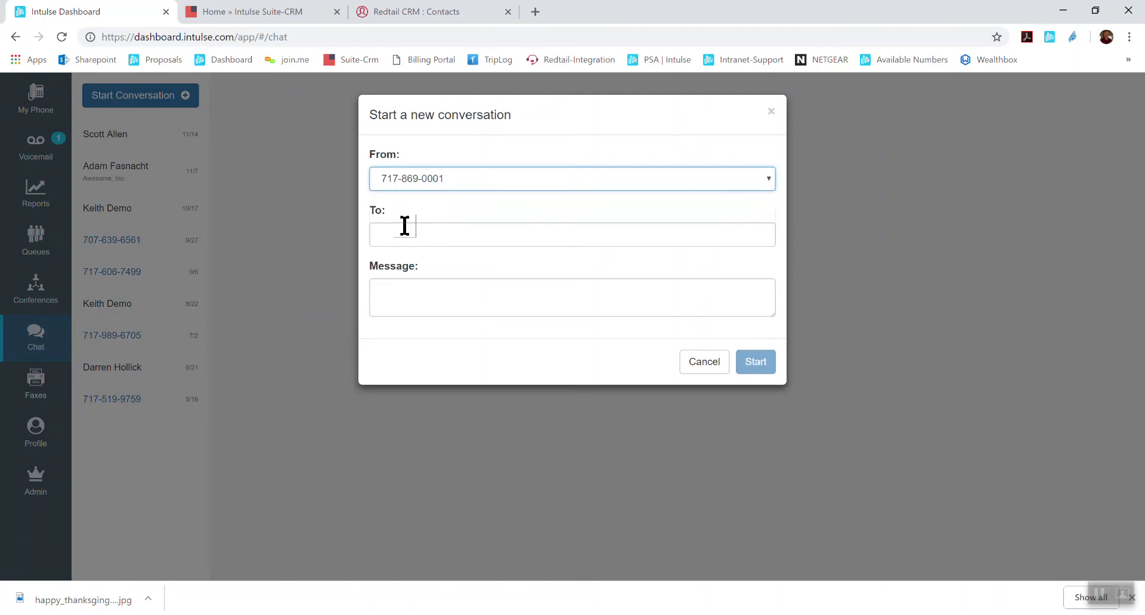
{"action": "left_click", "coordinate": [403, 232]}
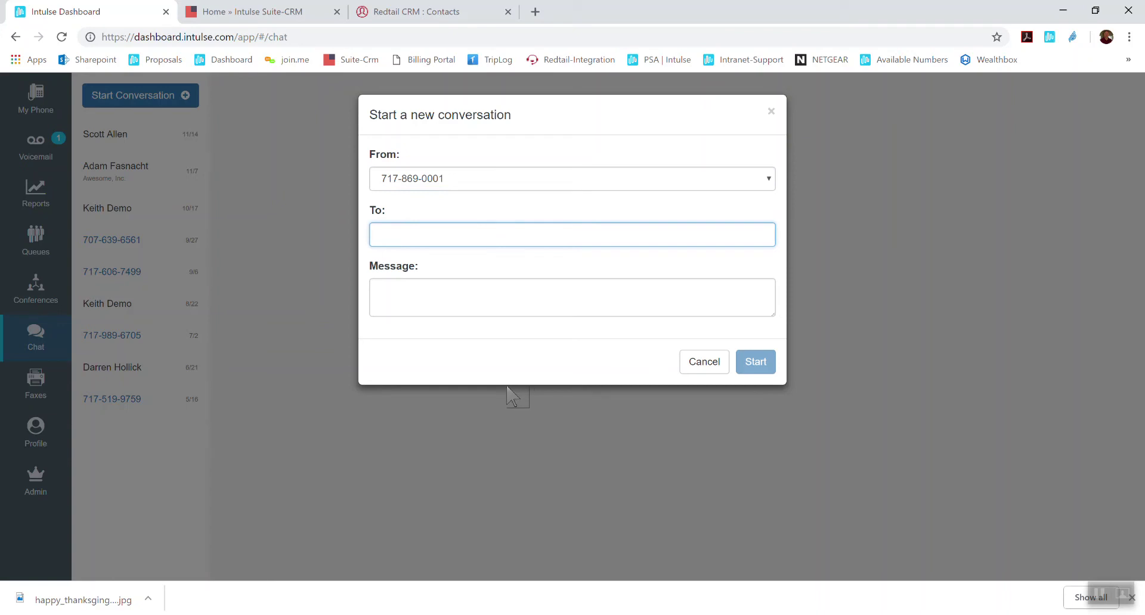
{"action": "left_click", "coordinate": [401, 291]}
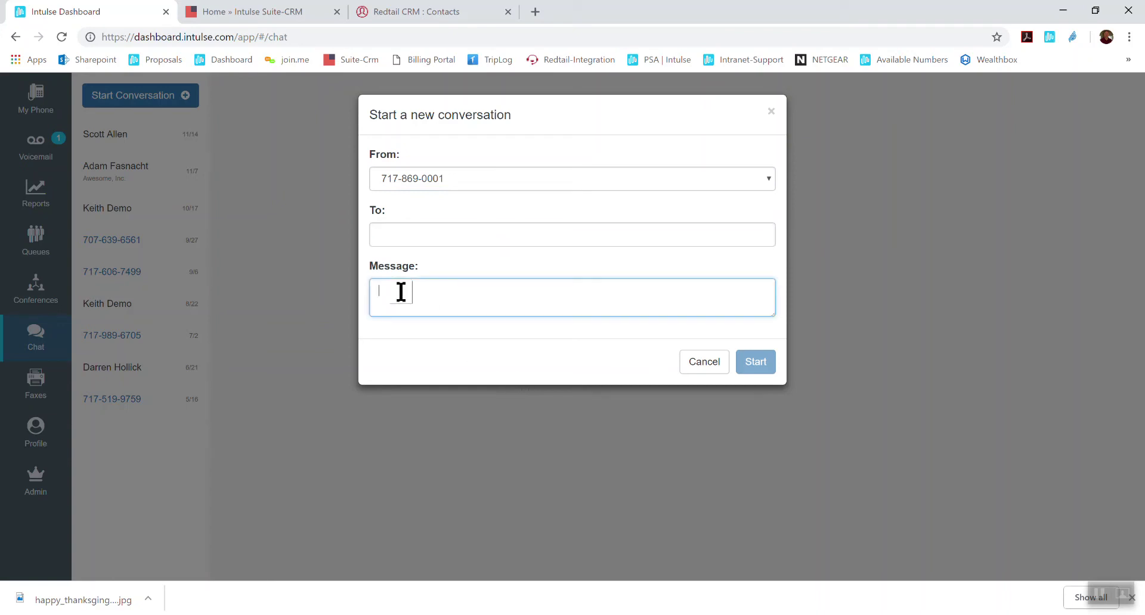
{"action": "left_click", "coordinate": [771, 112]}
Step: Review the message threads of the 11/14 and 11/7 chat conversations
{"action": "left_click", "coordinate": [169, 142]}
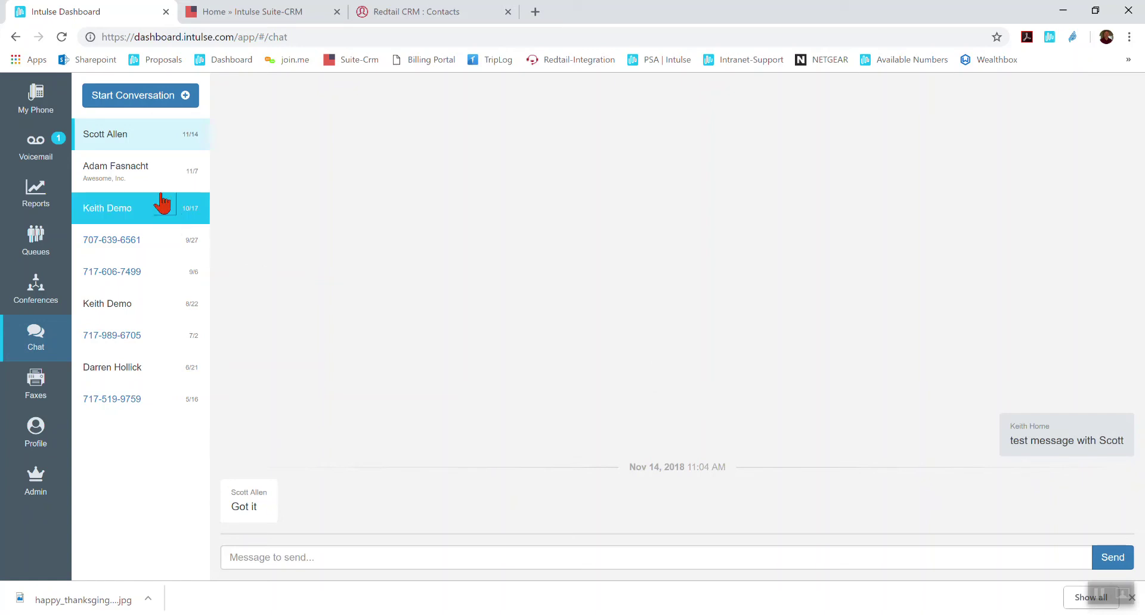
{"action": "left_click", "coordinate": [149, 178]}
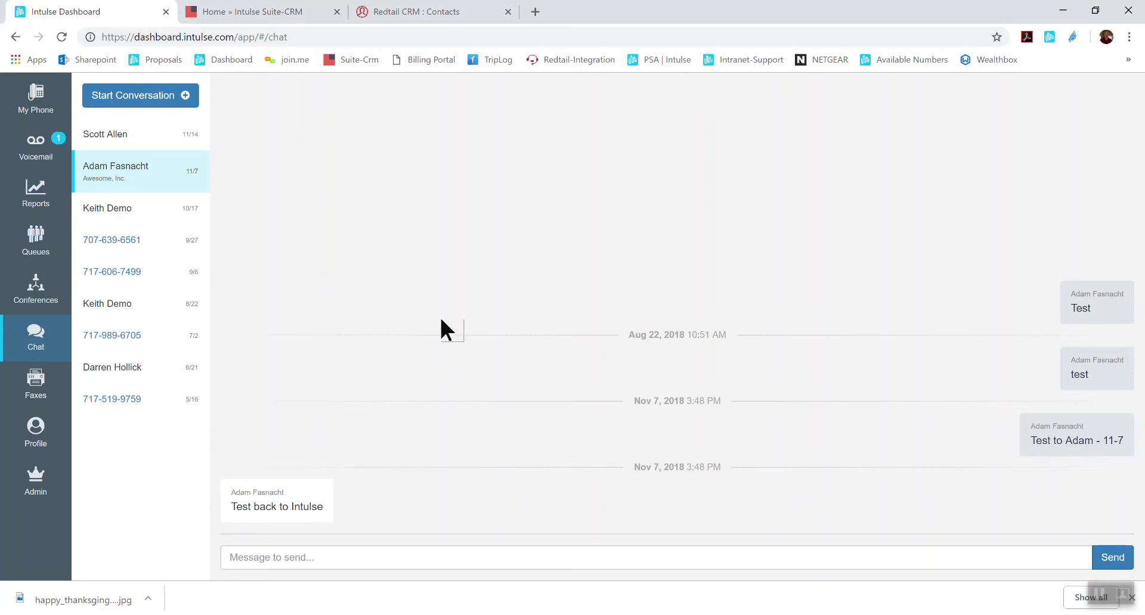
Step: Go to Faxes, start a new fax with Intulse Fax as the sender, and review the recipient name and number fields
{"action": "left_click", "coordinate": [36, 393]}
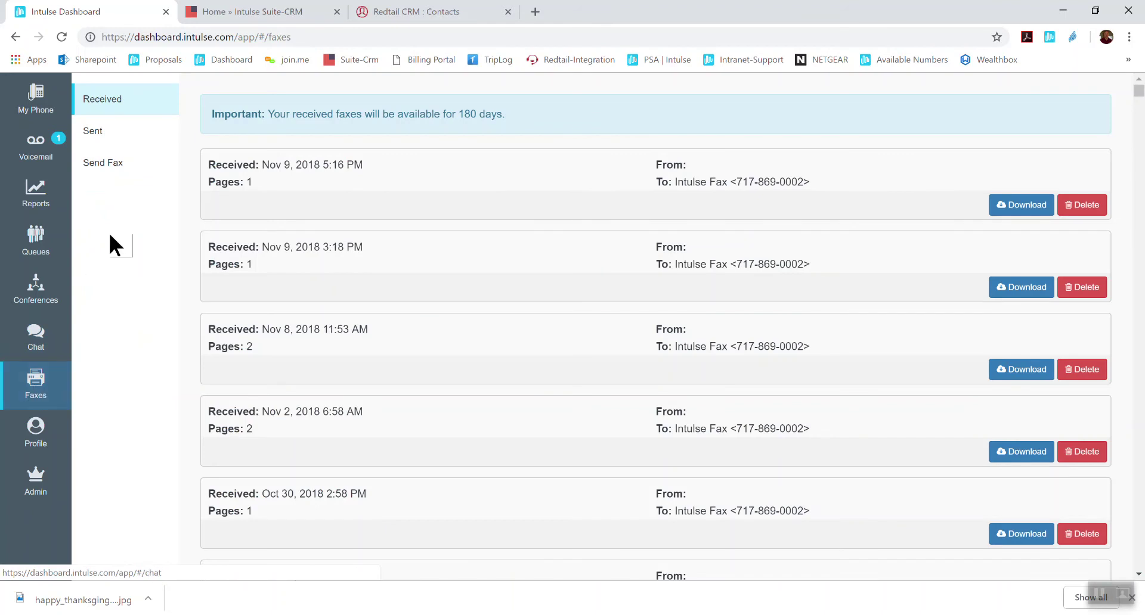
{"action": "left_click", "coordinate": [104, 167]}
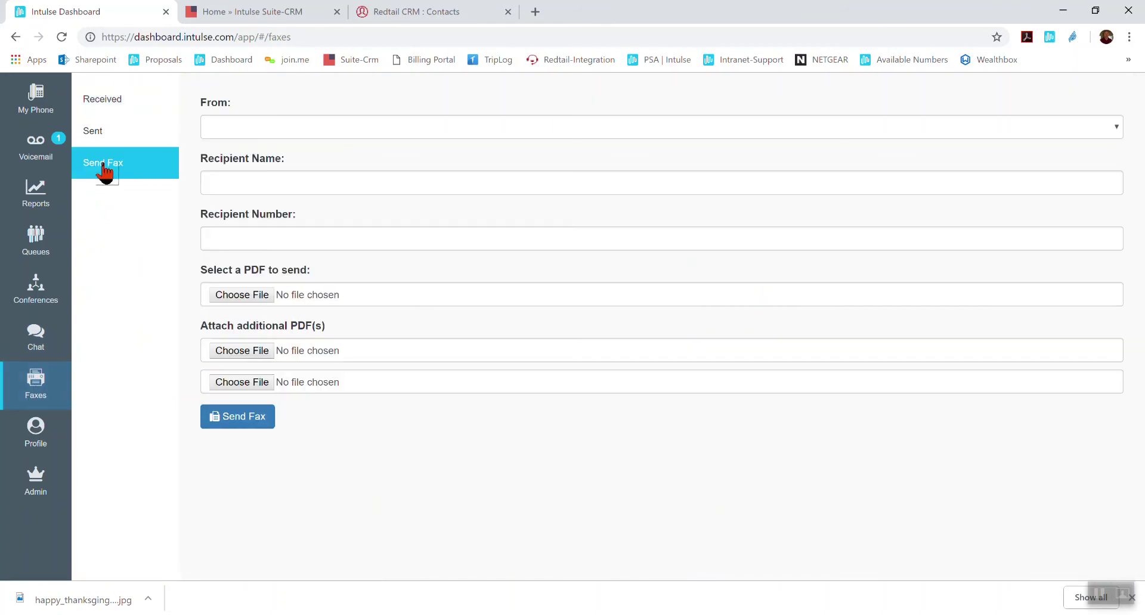
{"action": "left_click", "coordinate": [256, 136]}
{"action": "left_click", "coordinate": [278, 172]}
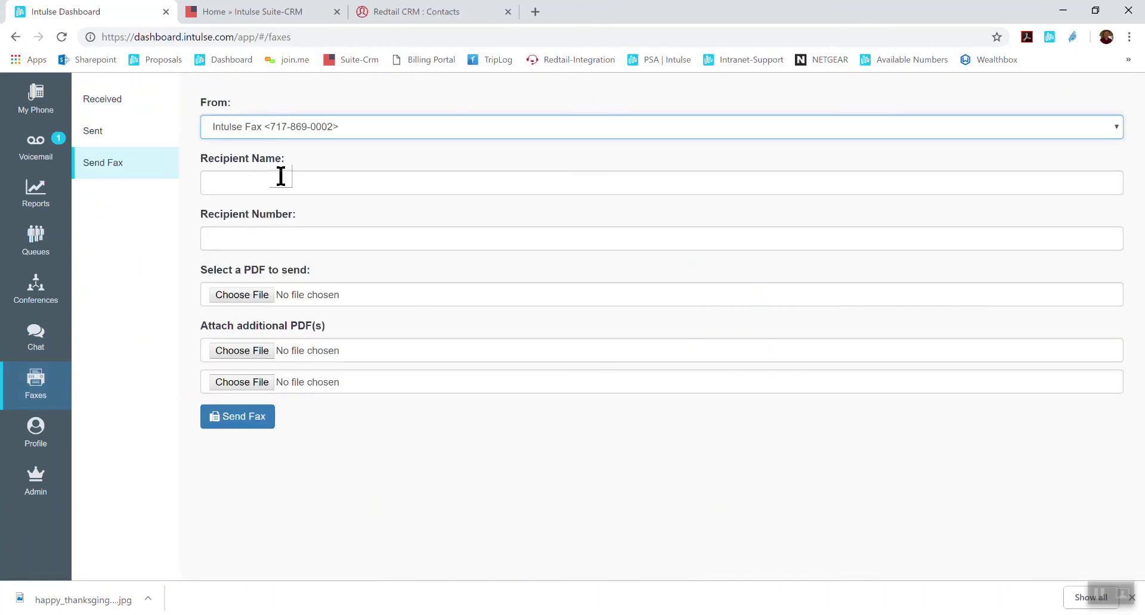
{"action": "left_click", "coordinate": [271, 180]}
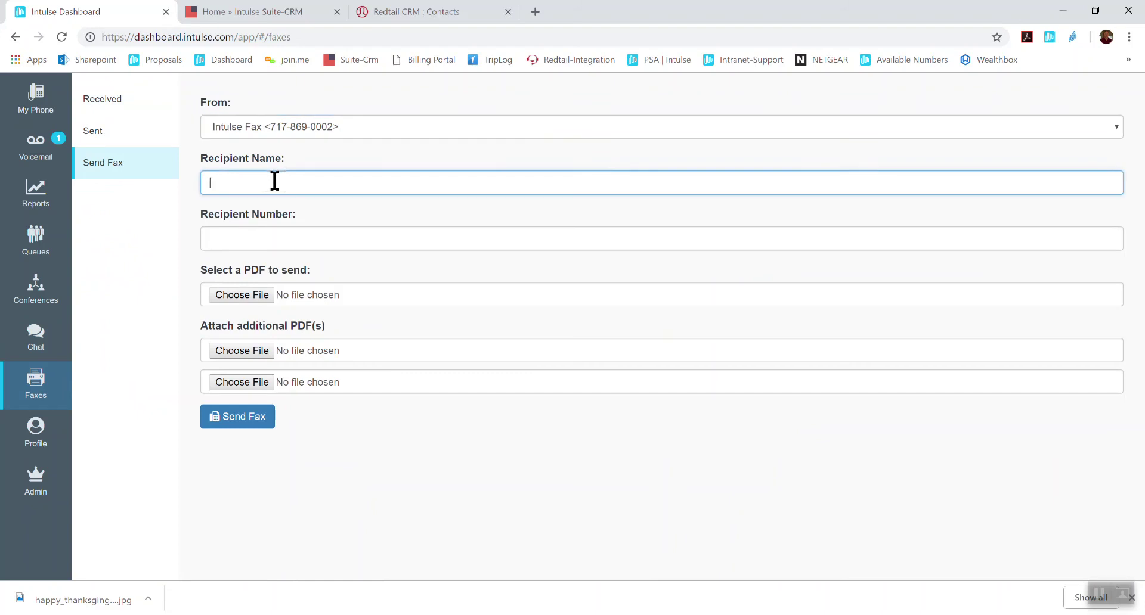
{"action": "left_click", "coordinate": [257, 231]}
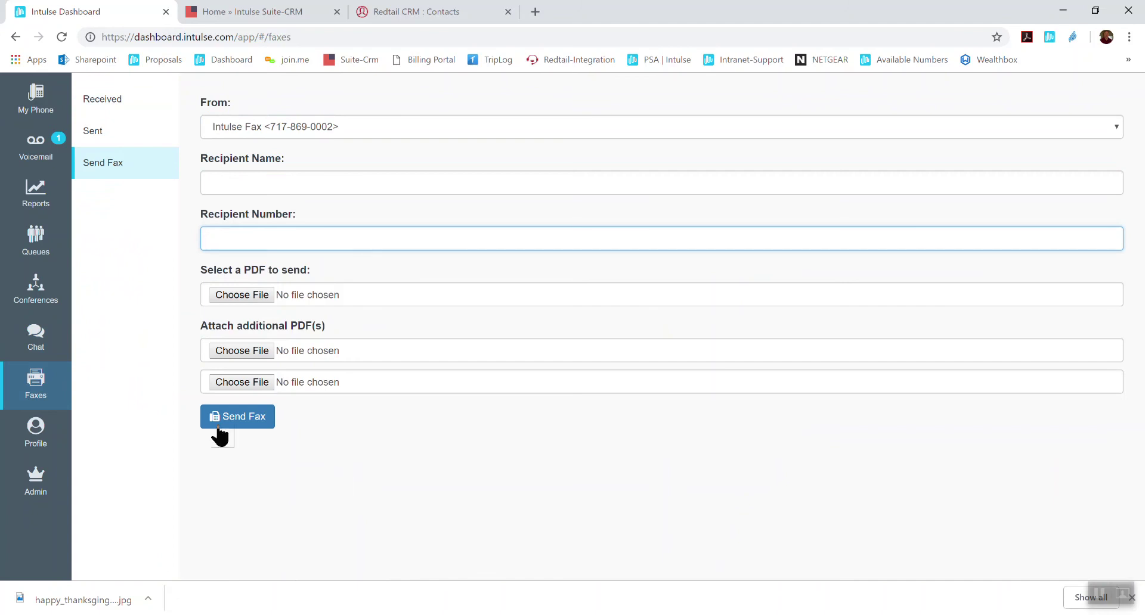
Step: Examine the sent and received fax lists, including delivery statuses and retention notices, ending on the sent faxes
{"action": "left_click", "coordinate": [102, 141]}
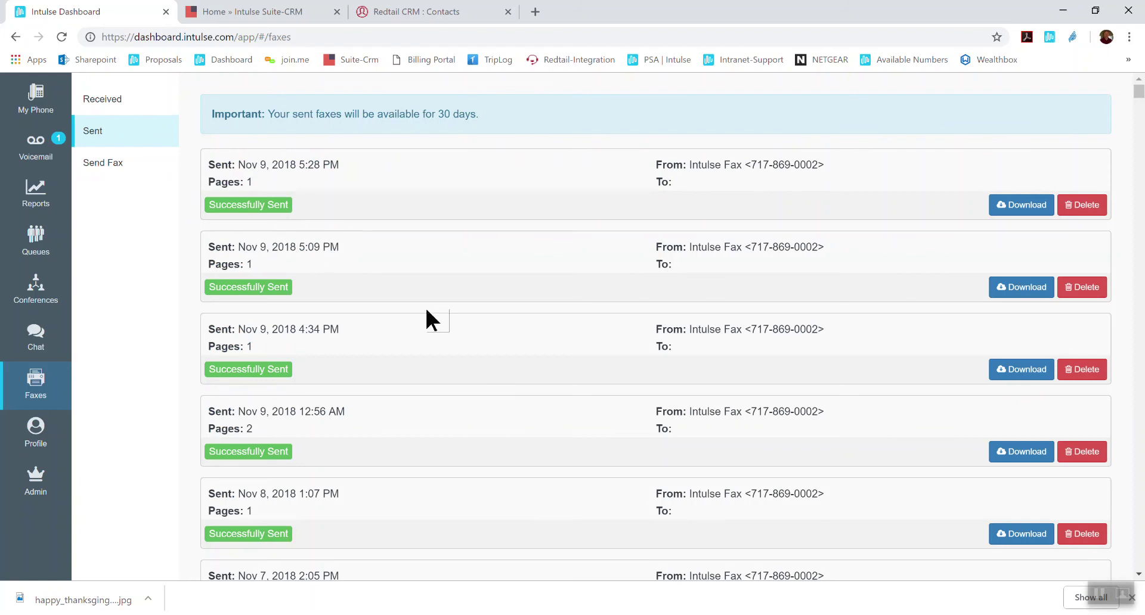
{"action": "scroll", "coordinate": [427, 310], "scroll_direction": "down", "scroll_amount": 15}
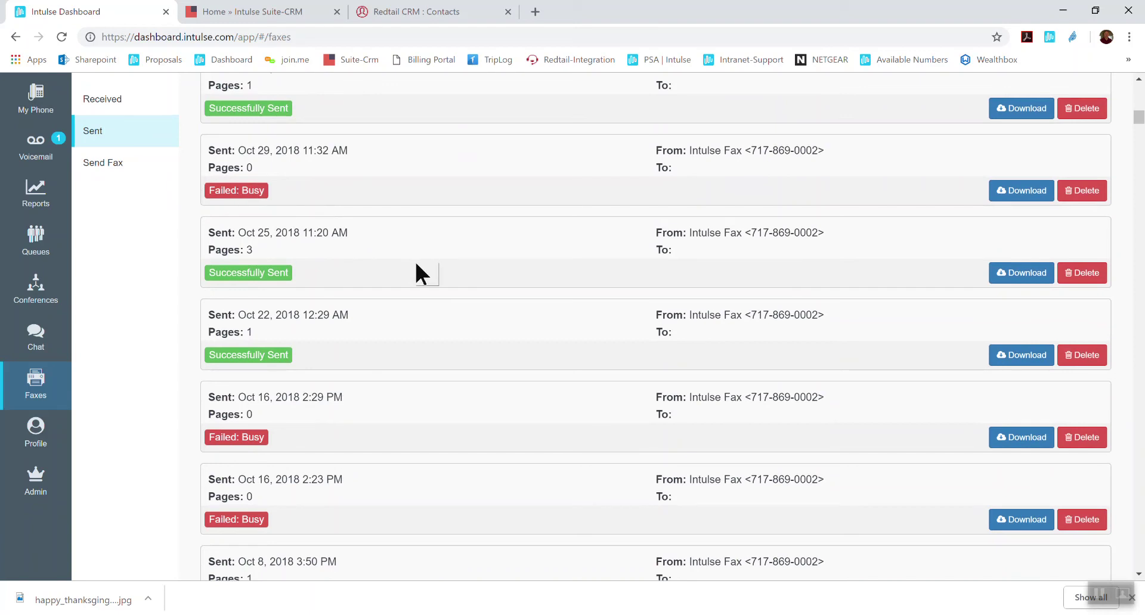
{"action": "left_click", "coordinate": [110, 102]}
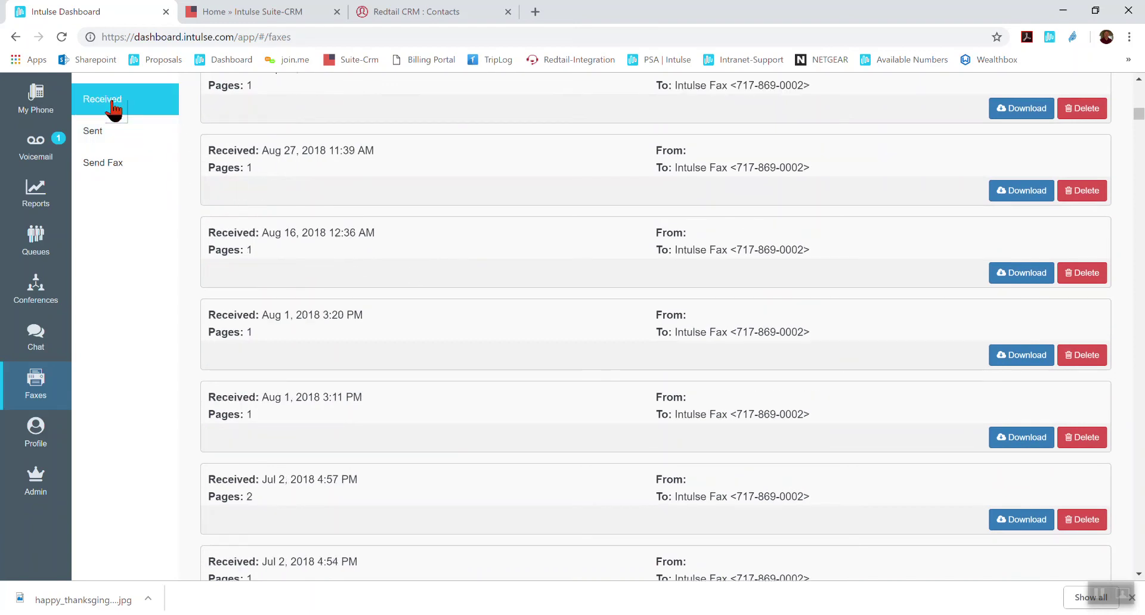
{"action": "scroll", "coordinate": [478, 312], "scroll_direction": "up", "scroll_amount": 20}
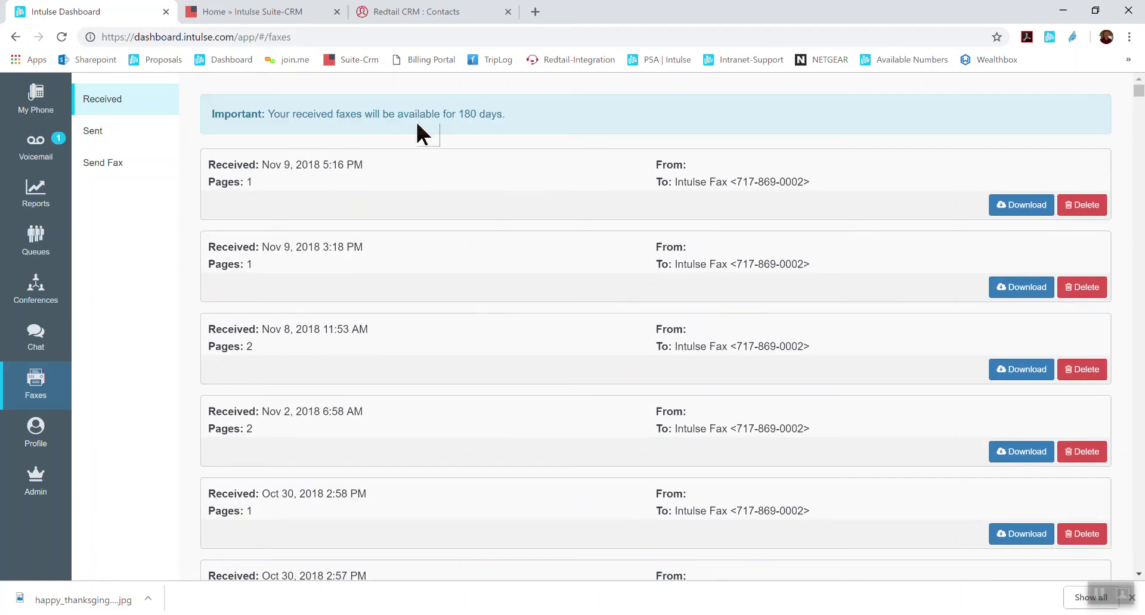
{"action": "left_click", "coordinate": [101, 135]}
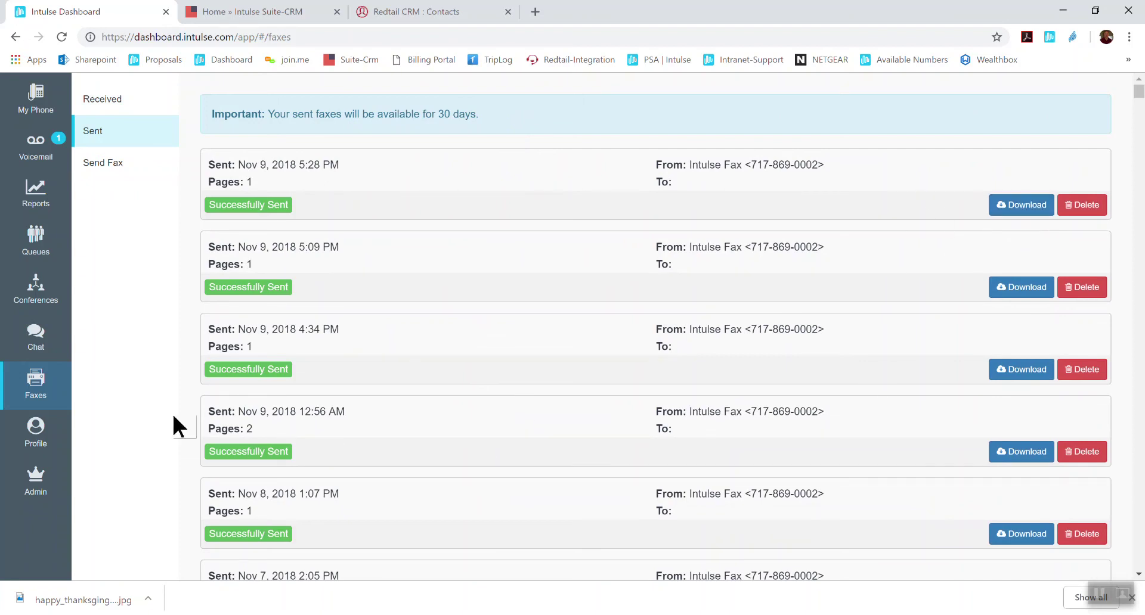
Step: Review the personal details in Profile and return to the My Phone page
{"action": "left_click", "coordinate": [39, 441]}
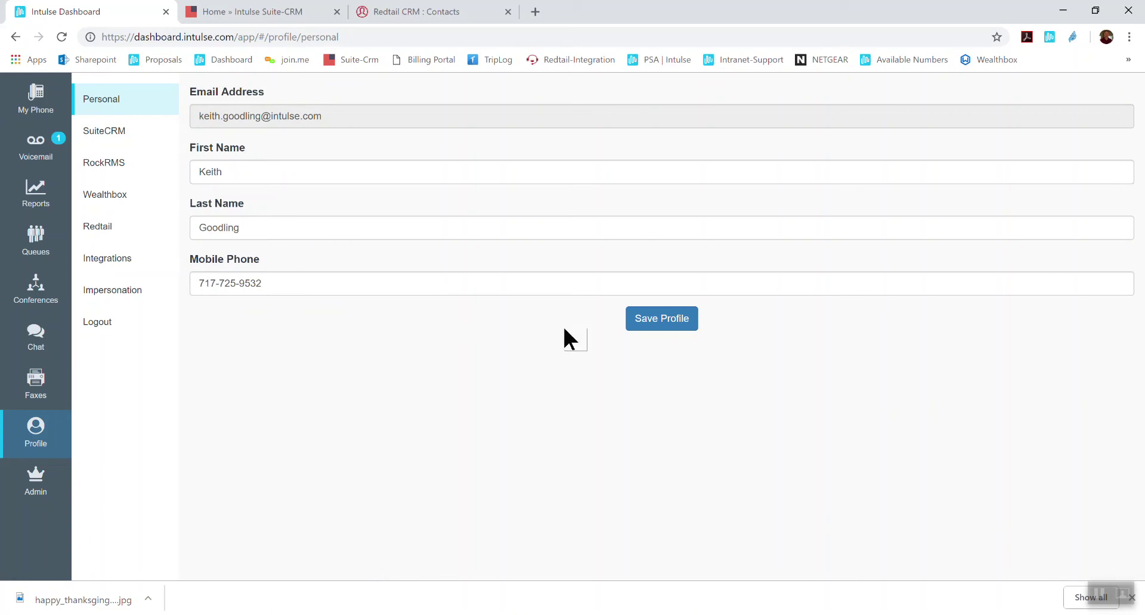
{"action": "left_click", "coordinate": [42, 111]}
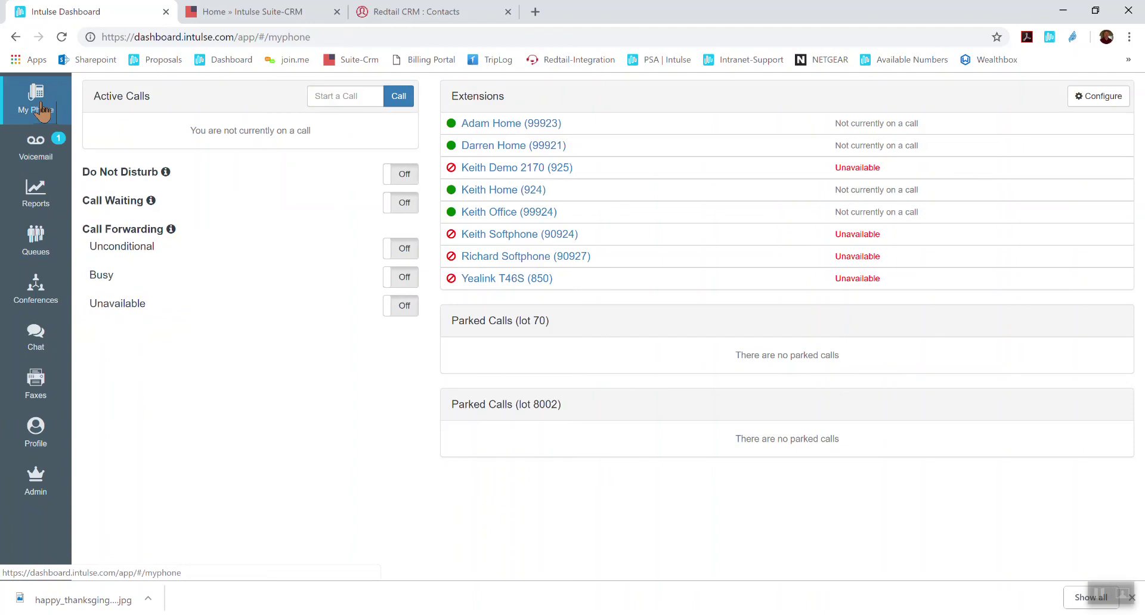